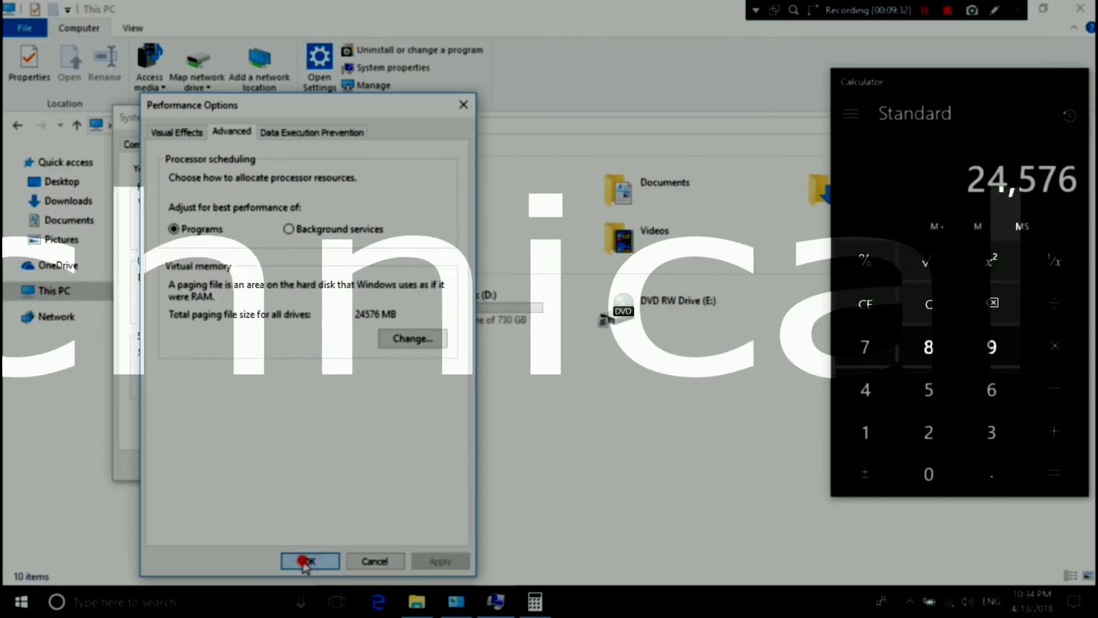
# Open Control Panel's System page, showing Windows 10 Pro with 8.00 GB installed RAM
pyautogui.click(307, 562)
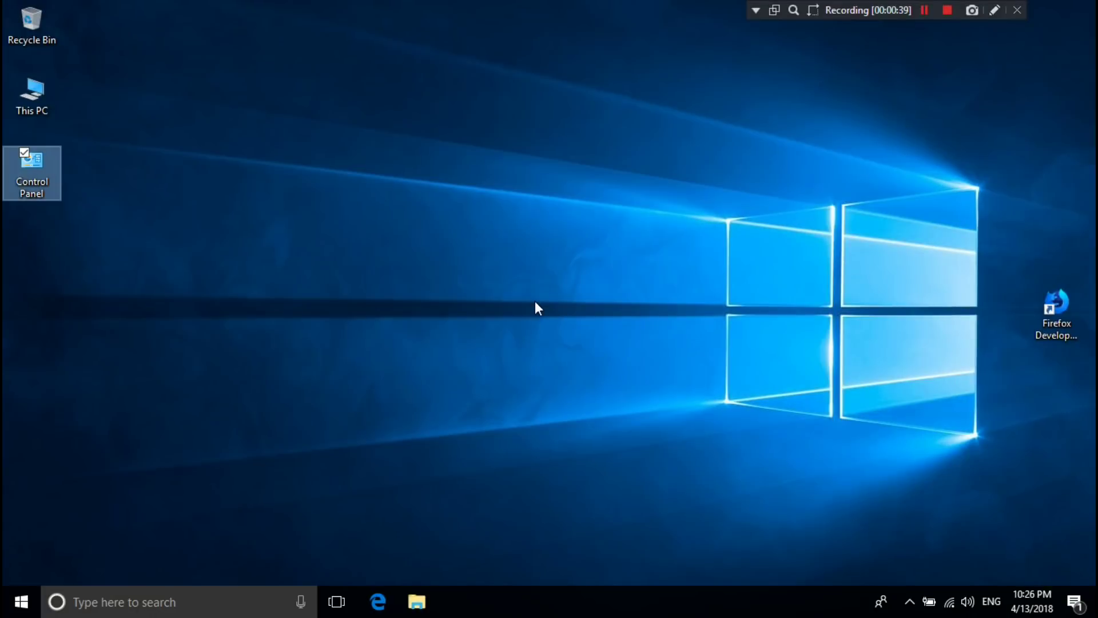
pyautogui.doubleClick(50, 150)
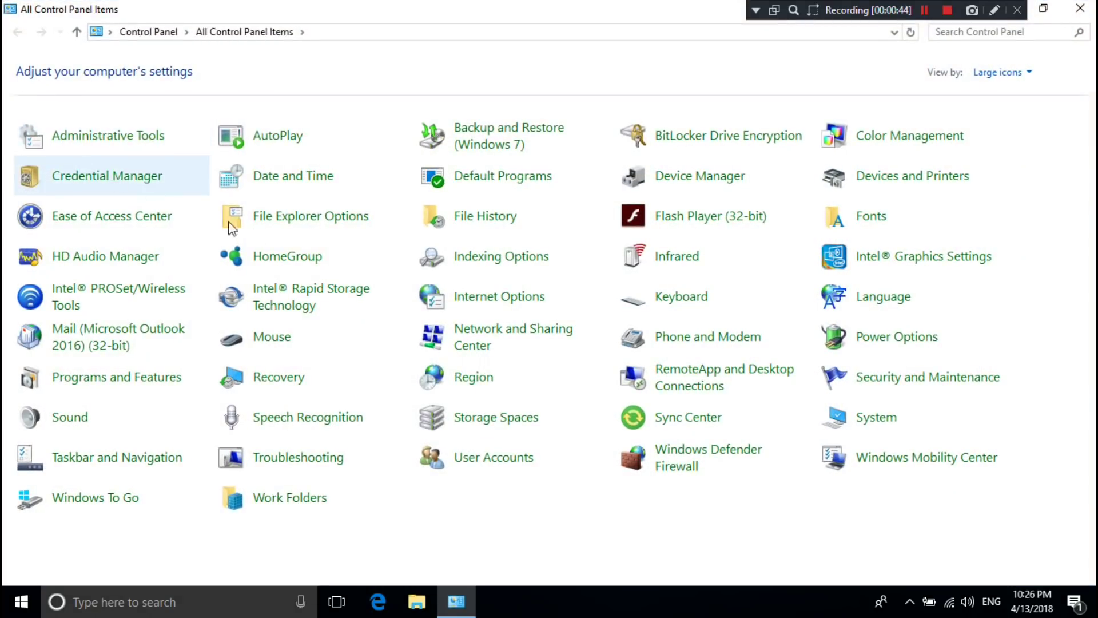
pyautogui.click(870, 429)
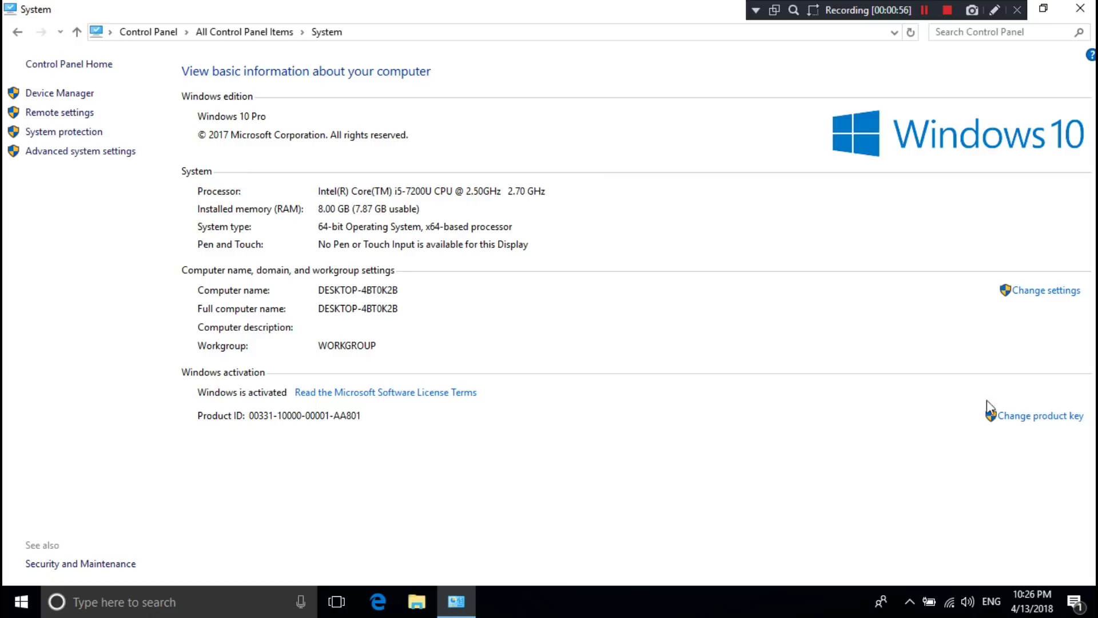
# Open drive C's System & reserved storage breakdown in Settings, showing virtual memory at 3.21 GB
pyautogui.click(1074, 602)
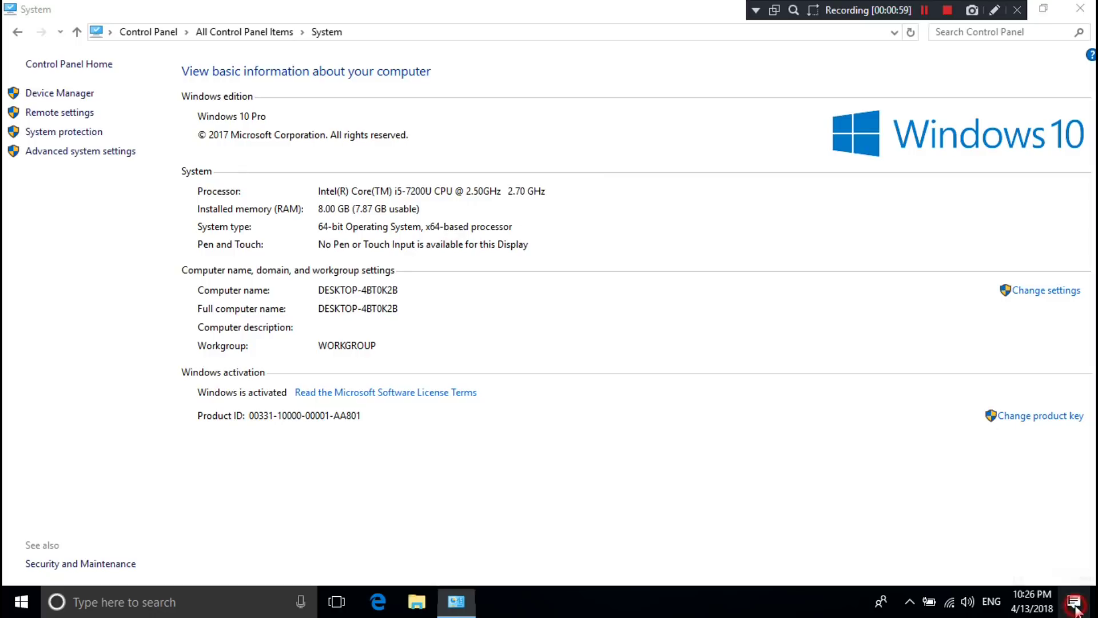
pyautogui.click(1050, 363)
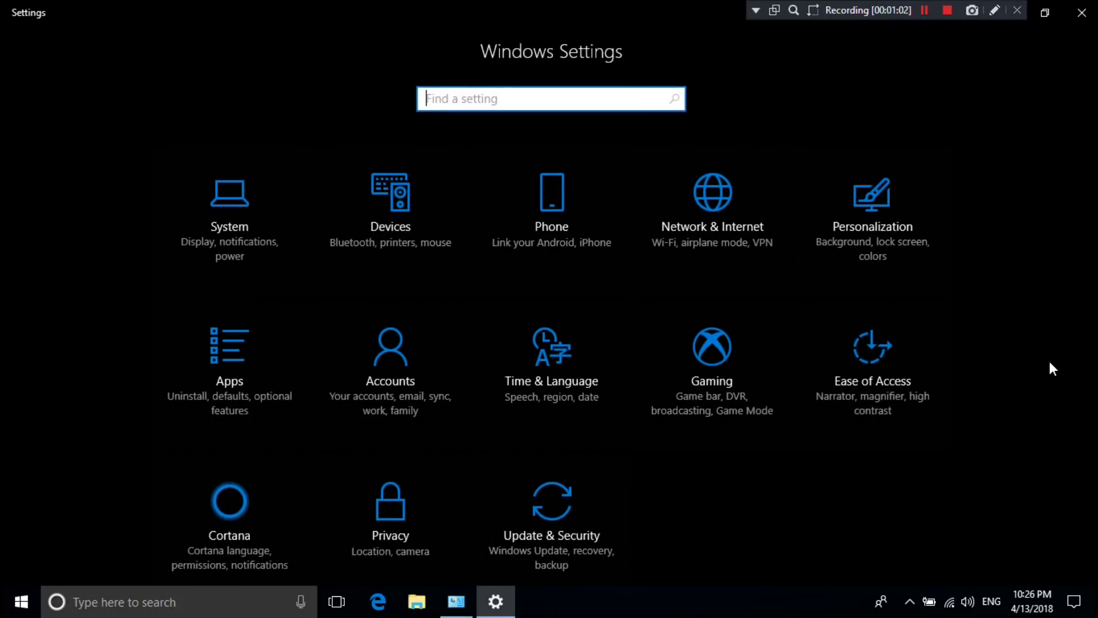
pyautogui.click(232, 202)
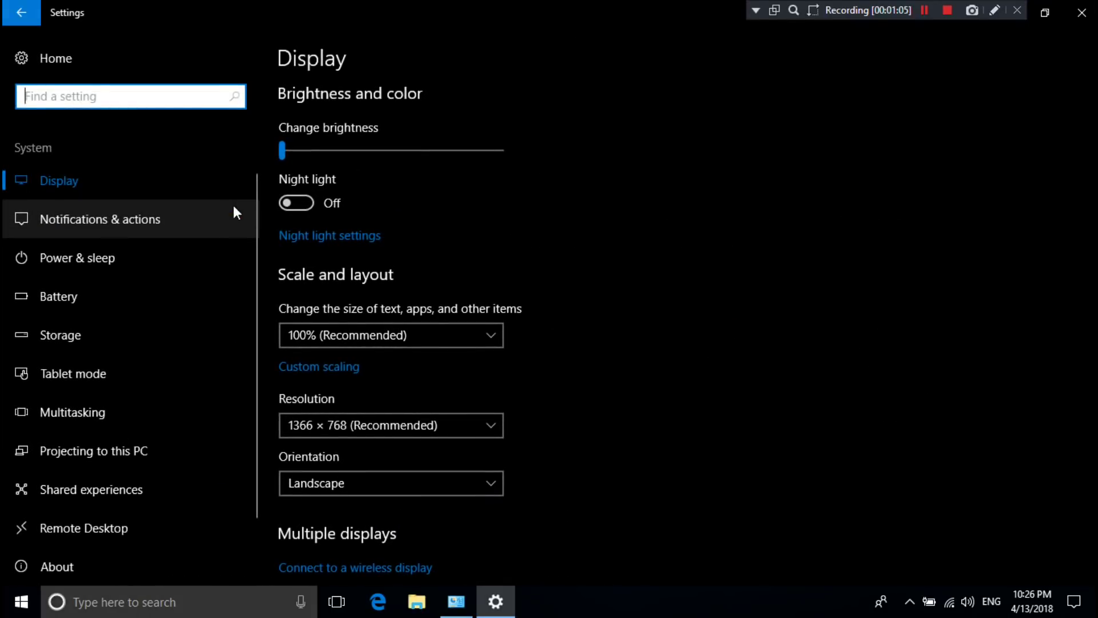
pyautogui.click(123, 335)
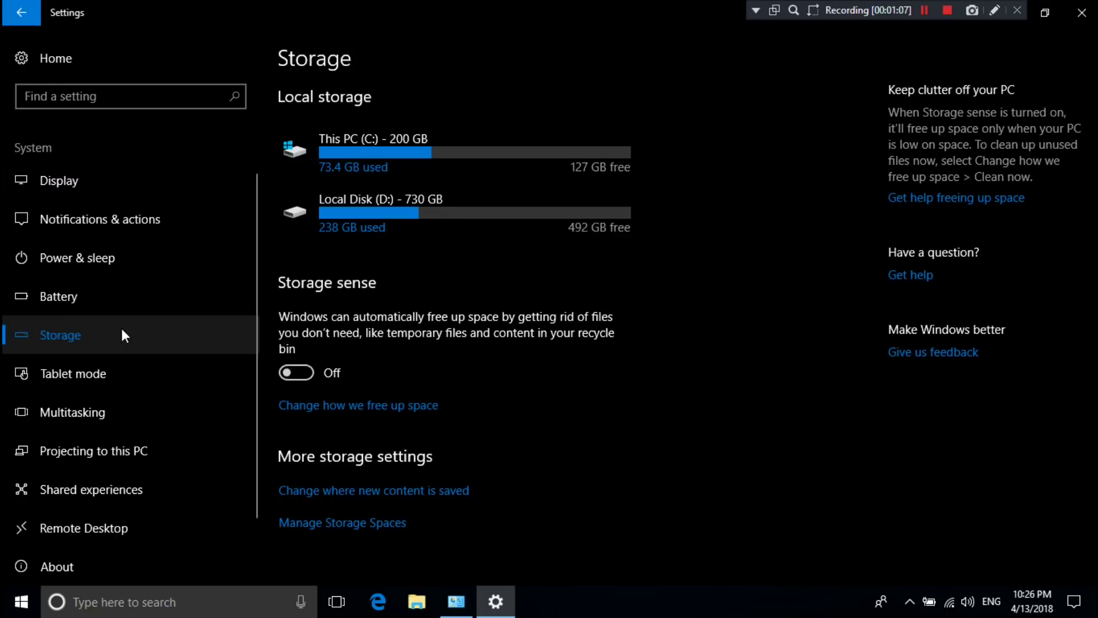
pyautogui.click(398, 150)
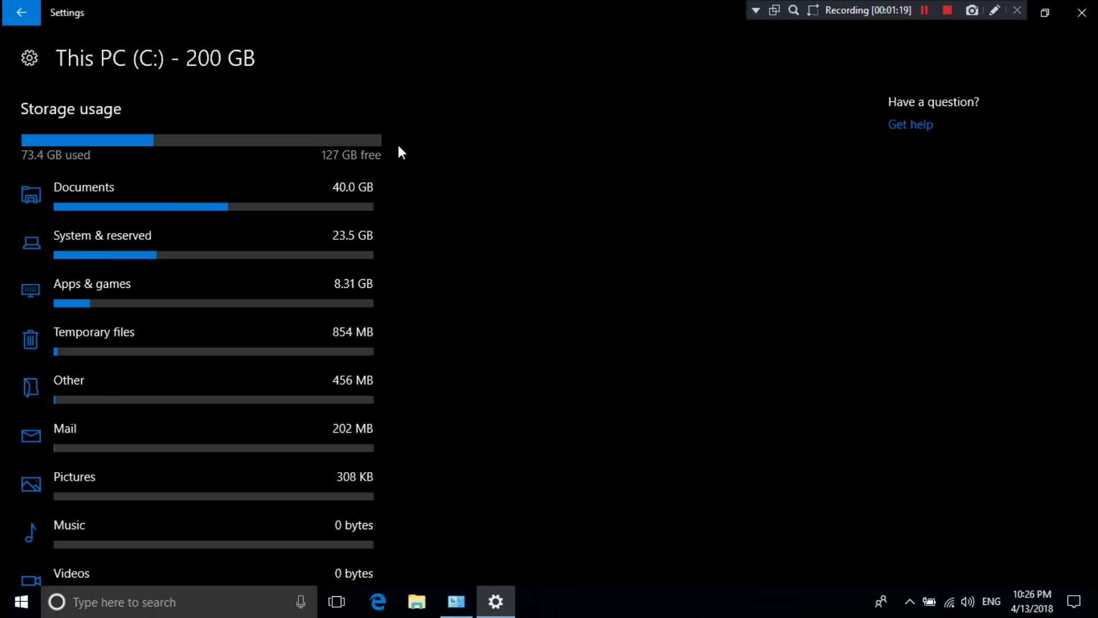
pyautogui.click(138, 253)
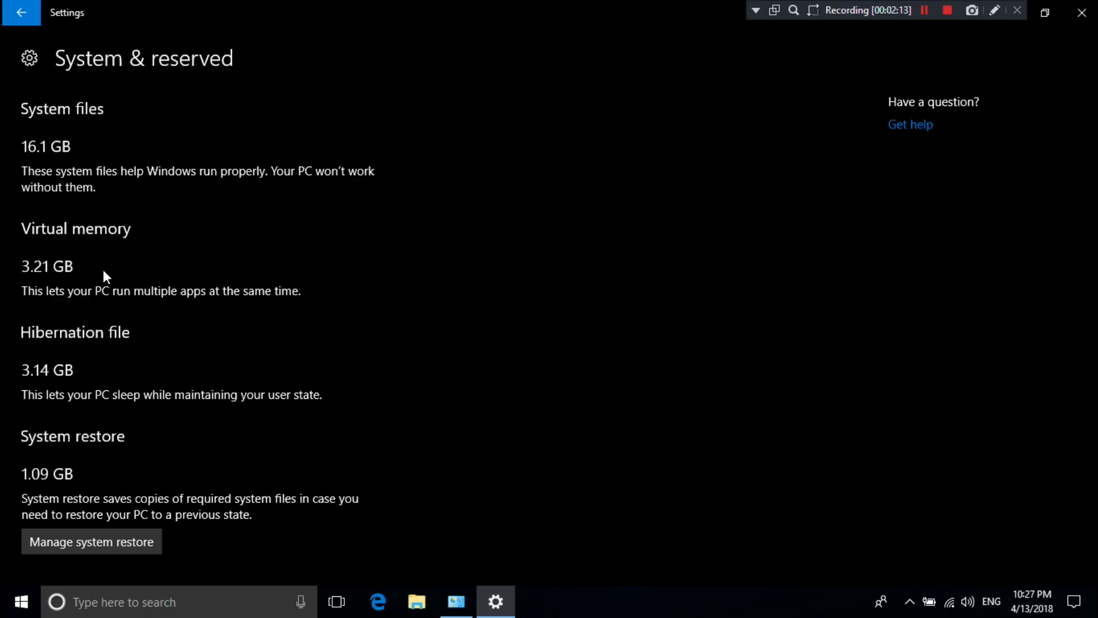
# Close the Settings and System windows and refresh the desktop
pyautogui.click(1081, 12)
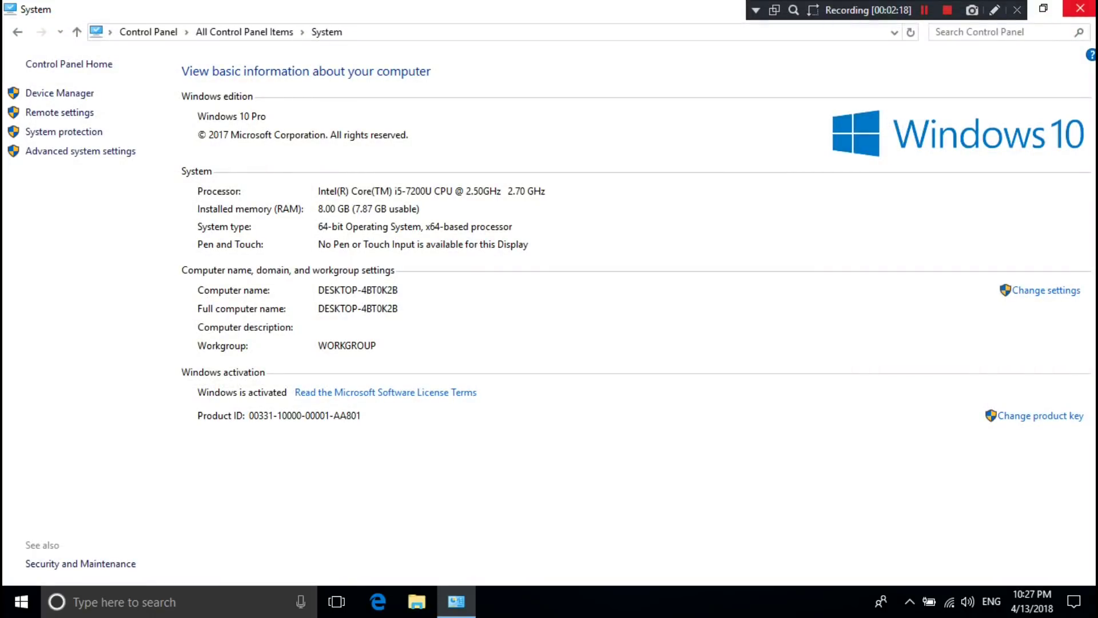
pyautogui.click(1080, 8)
pyautogui.click(511, 299)
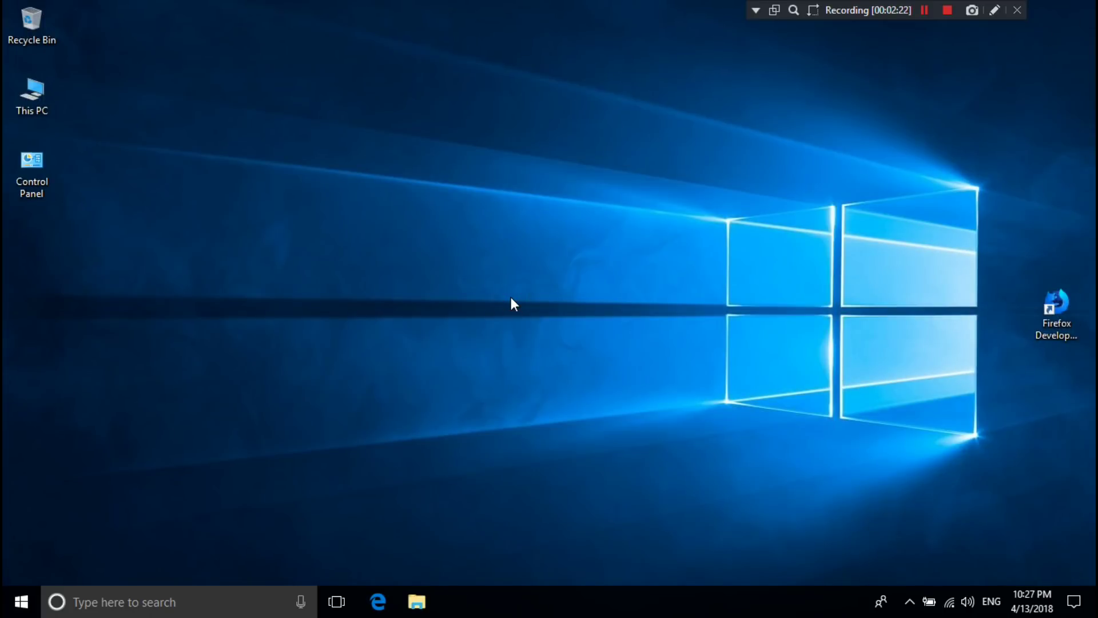
pyautogui.rightClick(510, 297)
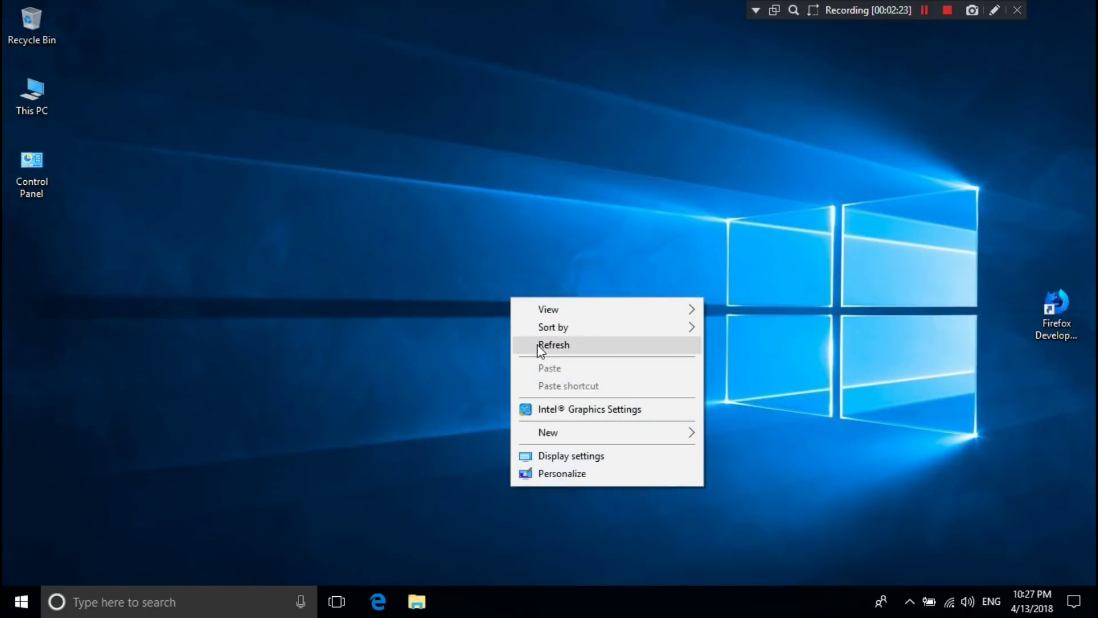
pyautogui.click(537, 344)
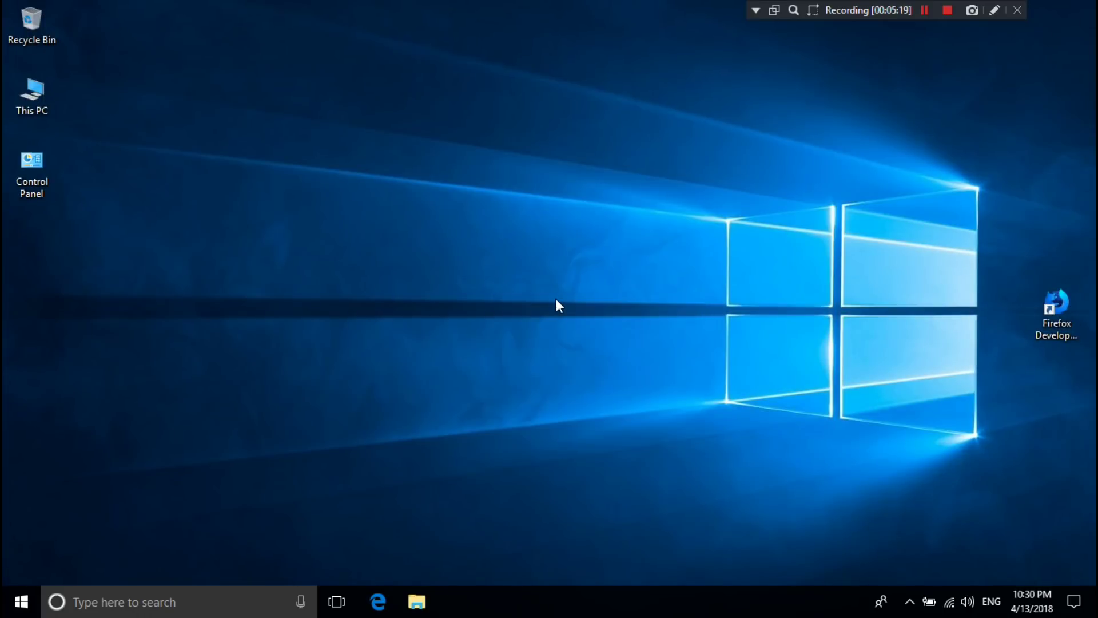
# Reopen Control Panel's System page and open Performance Options via Advanced system settings
pyautogui.doubleClick(53, 157)
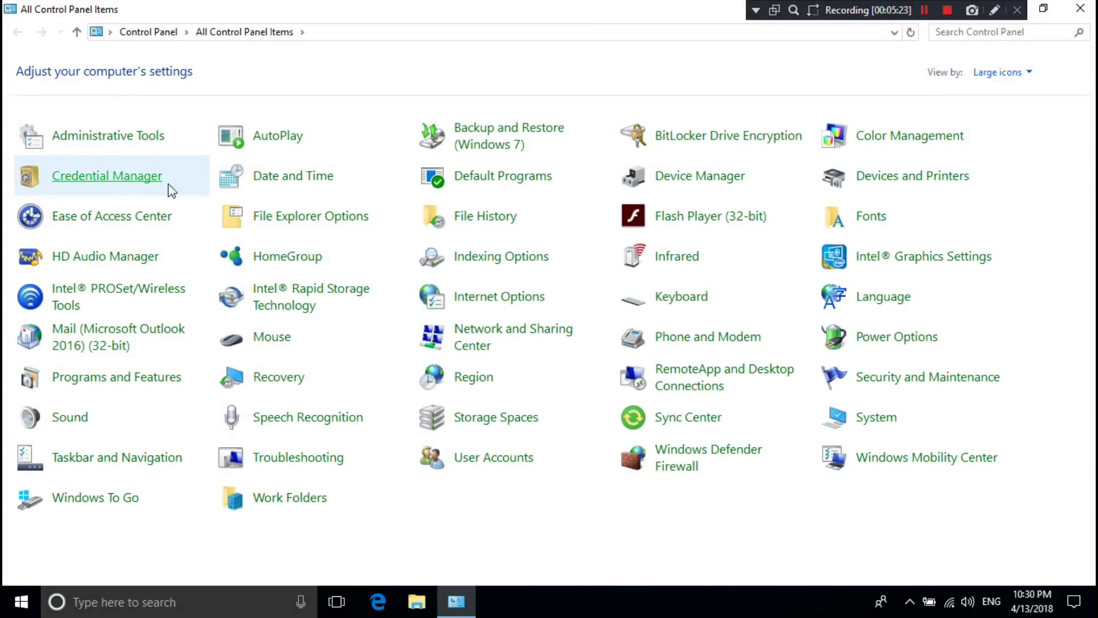
pyautogui.click(890, 419)
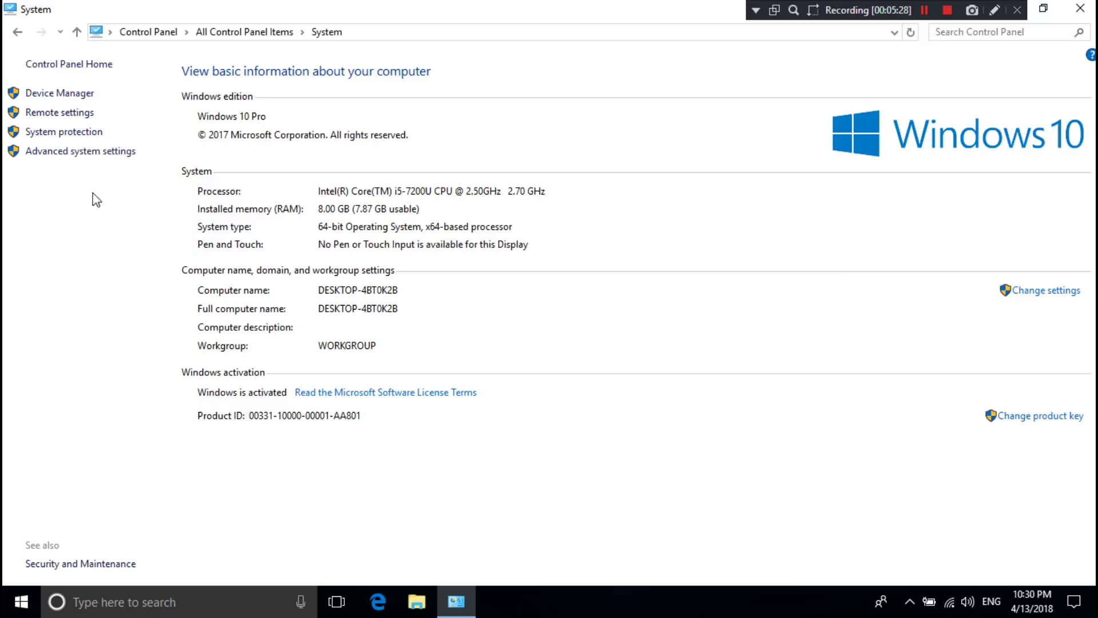
pyautogui.click(66, 153)
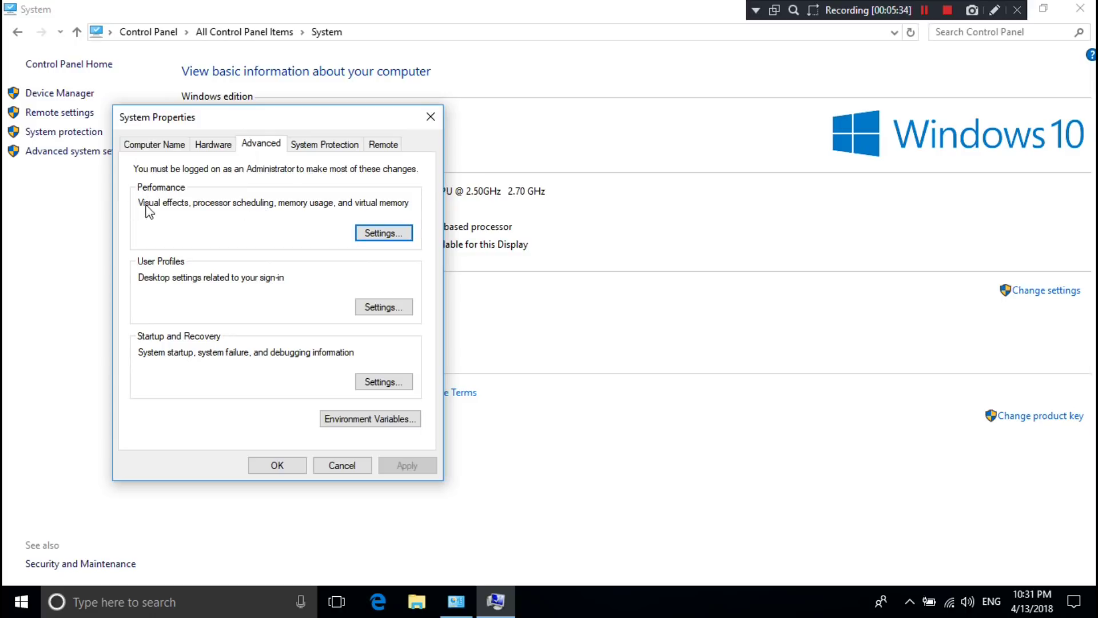
pyautogui.click(385, 235)
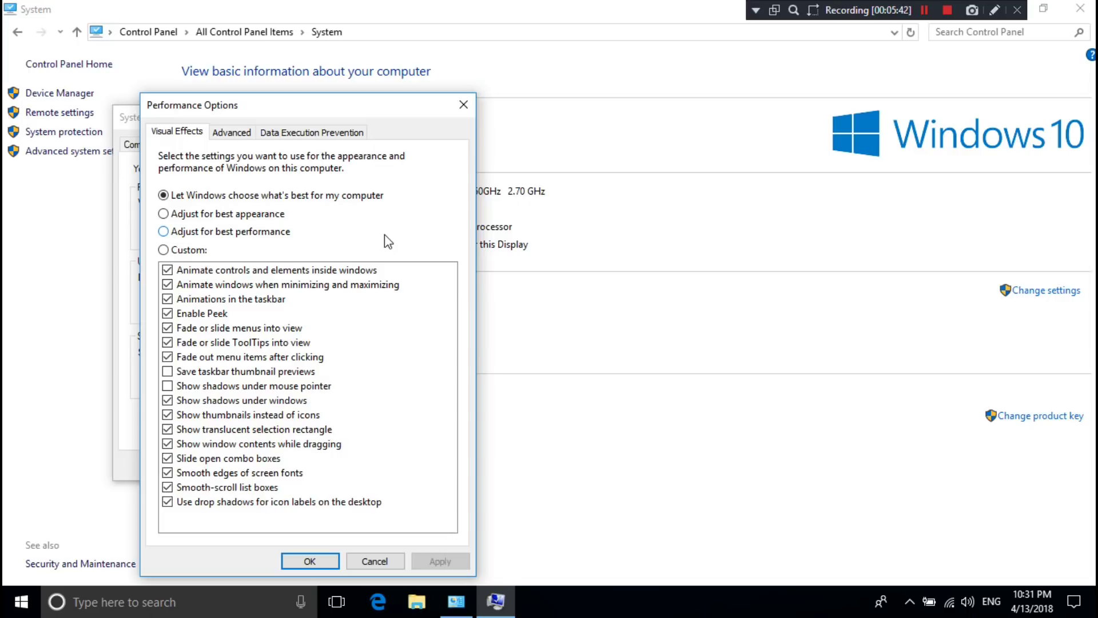
# Open Virtual Memory from Performance Options' Advanced tab, showing 3032 MB currently allocated
pyautogui.click(229, 132)
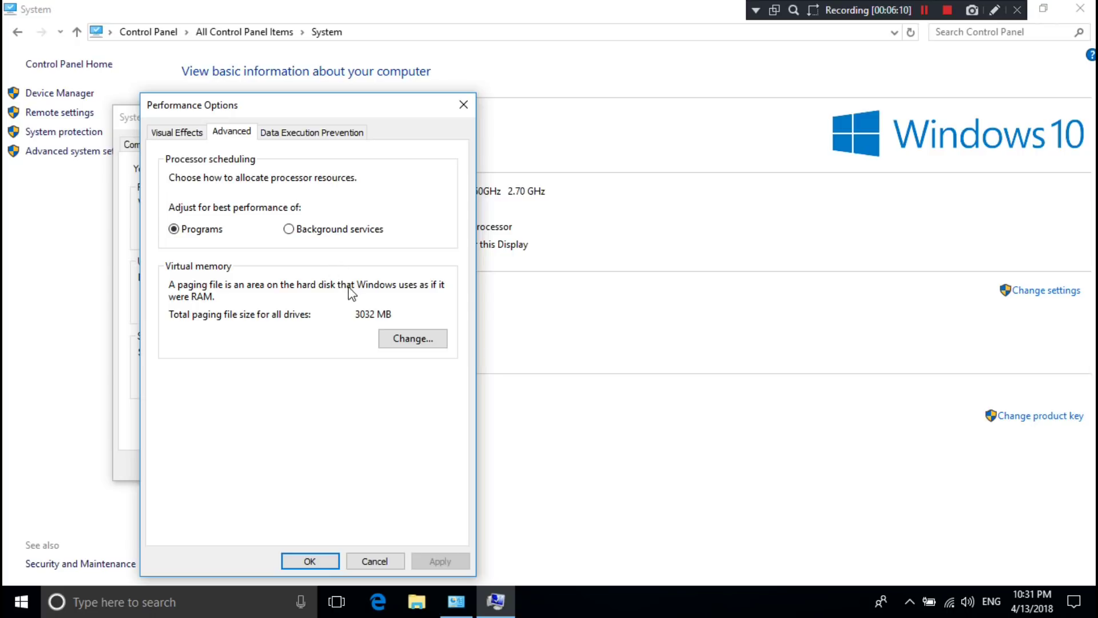
pyautogui.click(400, 338)
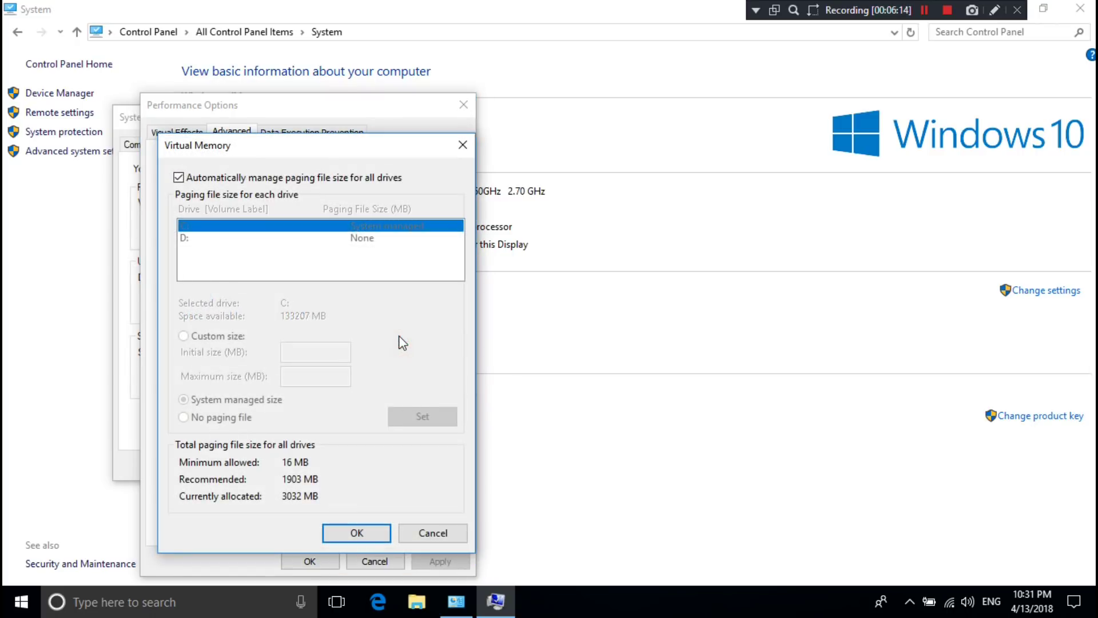
# Turn off automatic paging file management, check drive free space, and choose Custom size for C
pyautogui.click(179, 178)
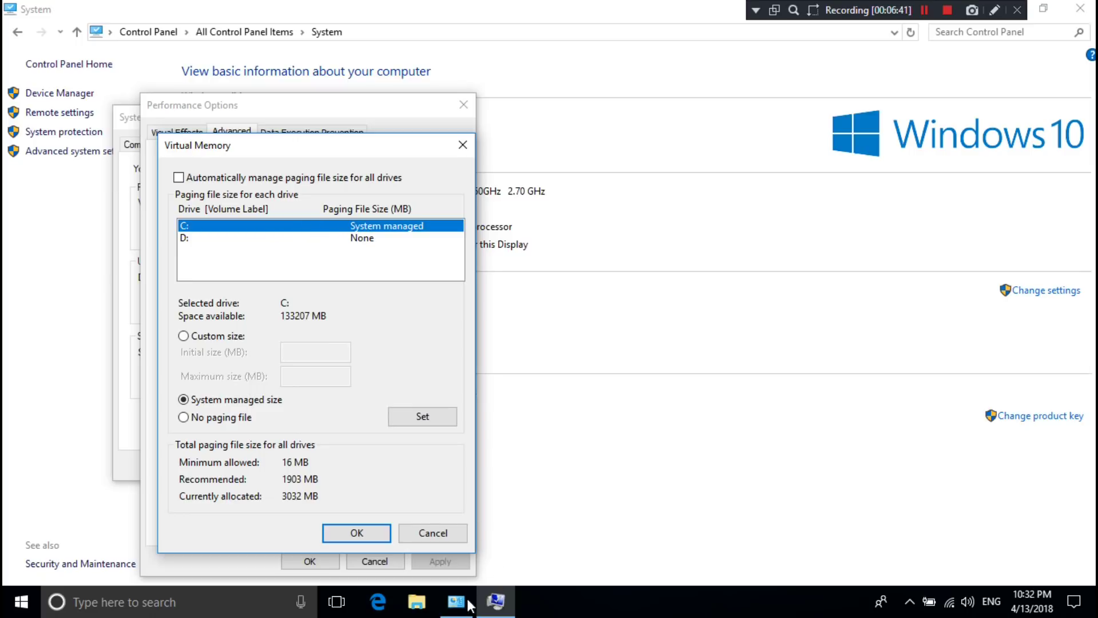
pyautogui.click(425, 610)
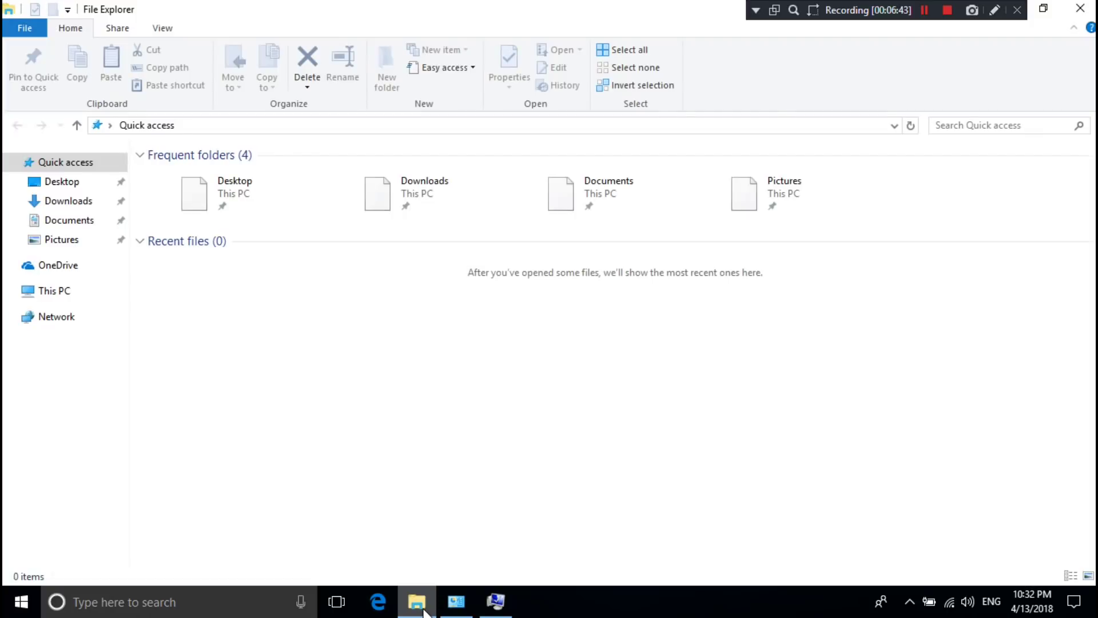
pyautogui.click(45, 292)
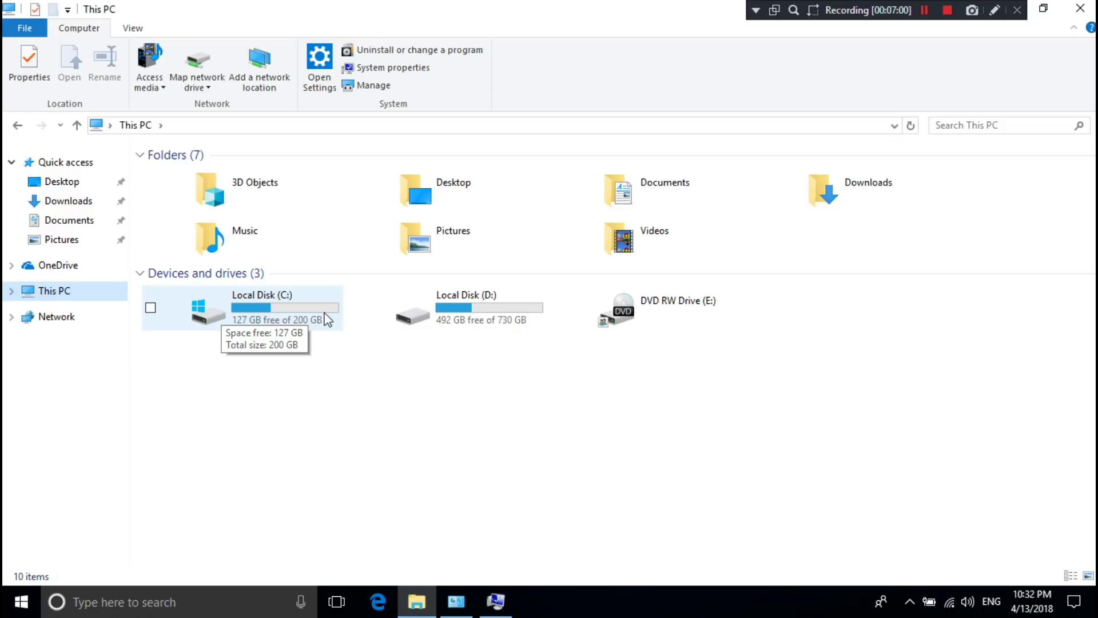
pyautogui.click(495, 600)
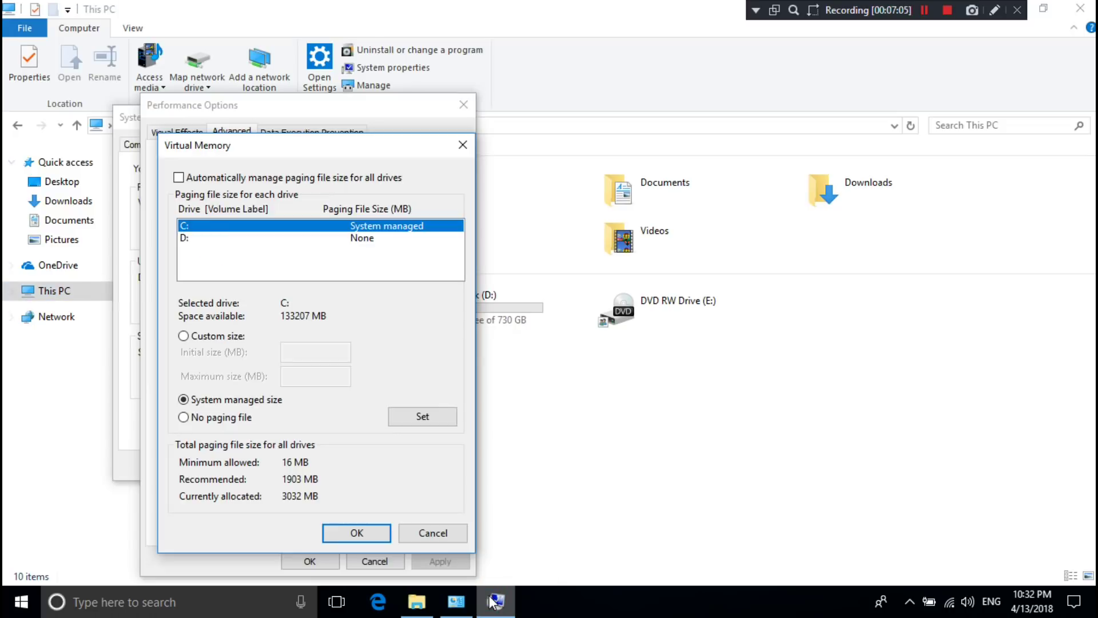
pyautogui.click(184, 338)
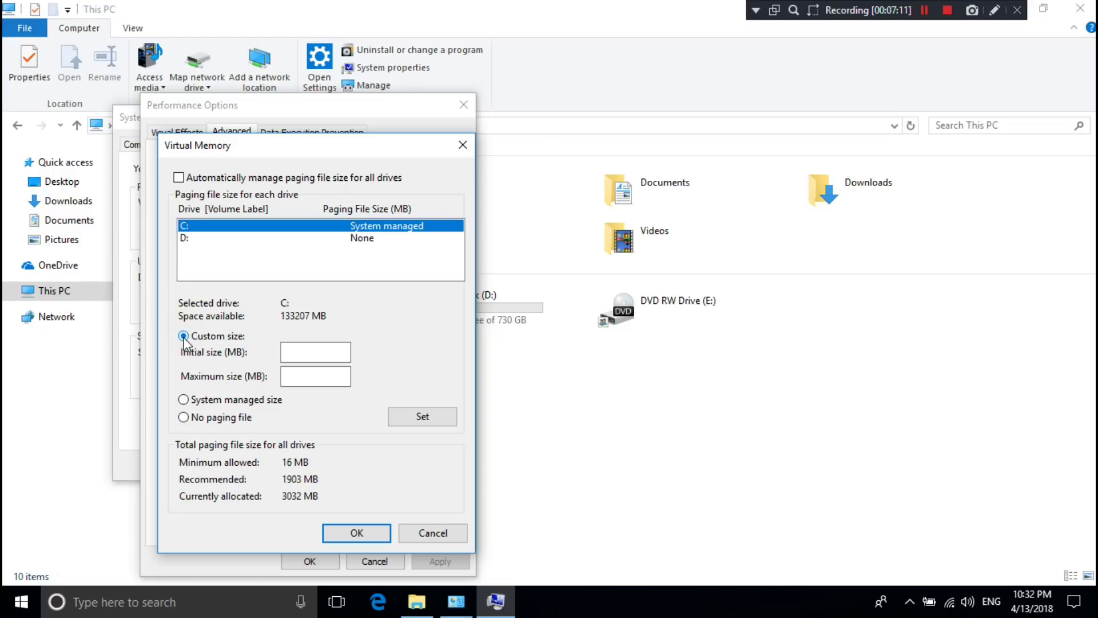
# Search for 'calcu' and launch the Calculator app
pyautogui.click(160, 598)
pyautogui.write('ca')
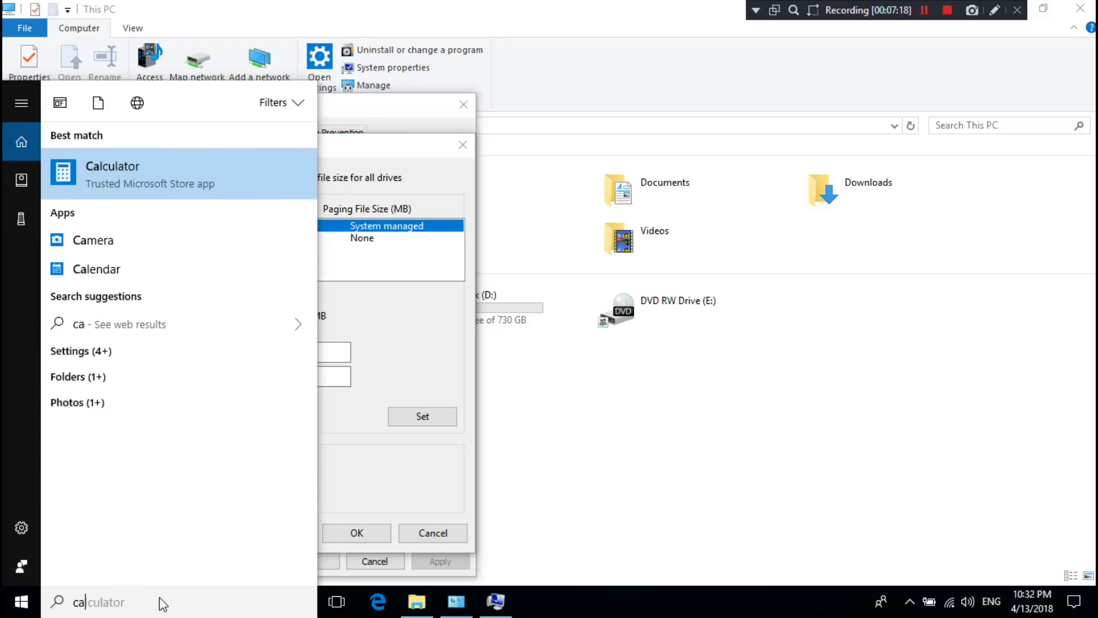
pyautogui.write('lcu')
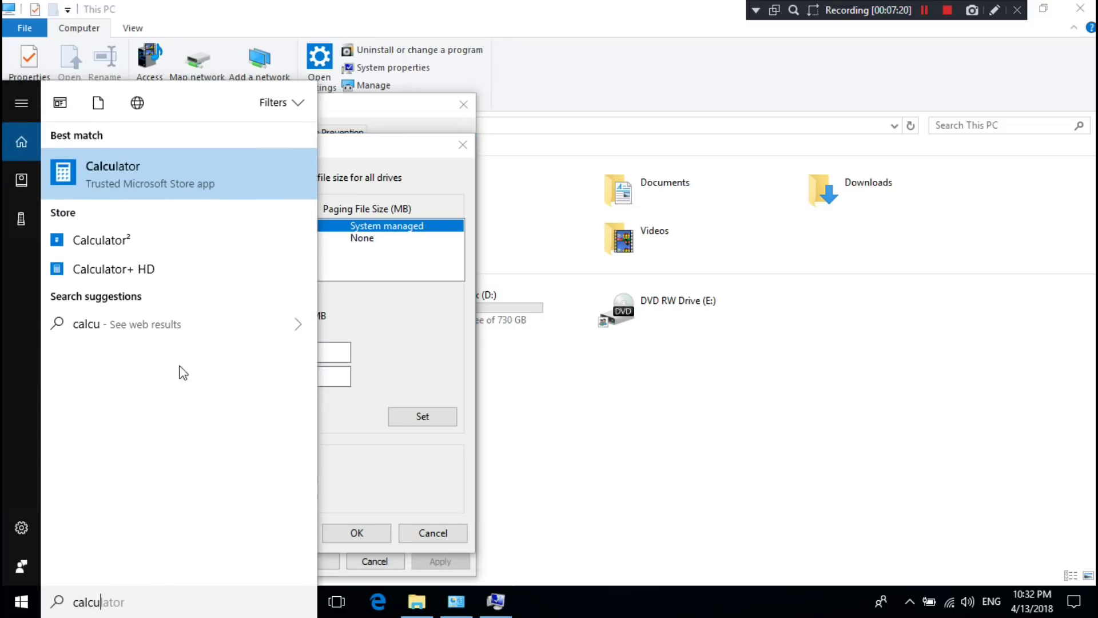
pyautogui.click(129, 181)
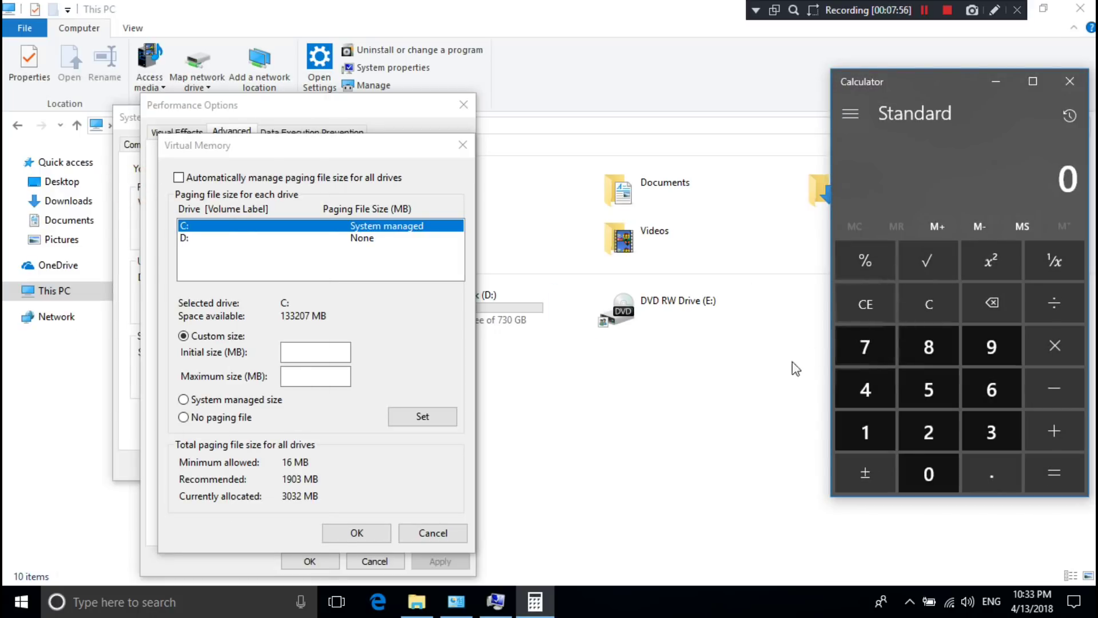
# Calculate 1024 × 32 in Calculator to get 32768
pyautogui.click(875, 428)
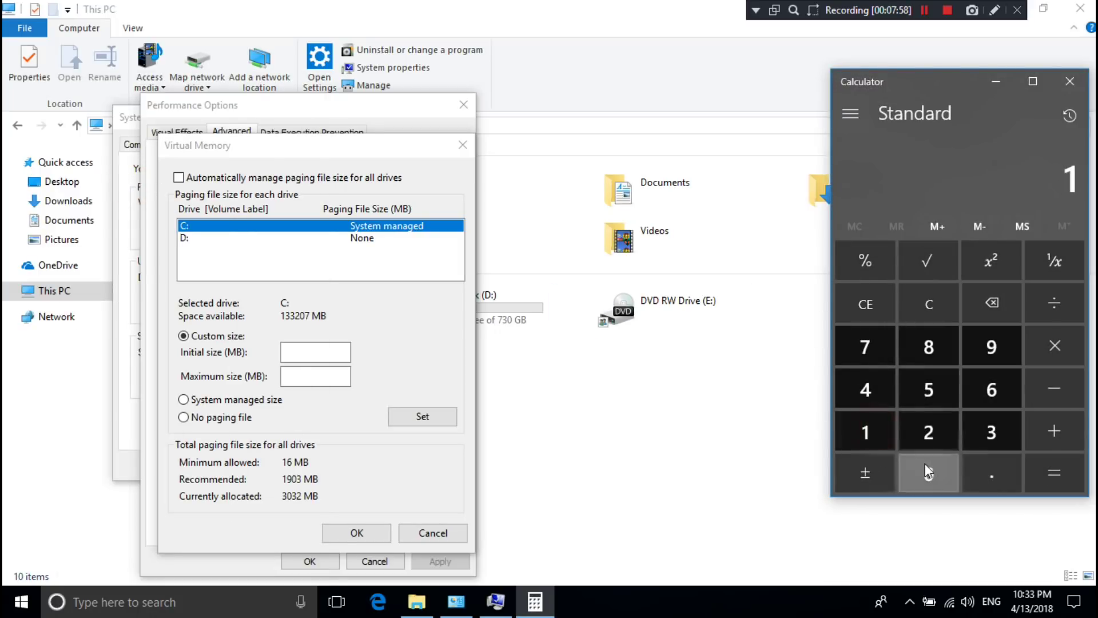
pyautogui.click(928, 472)
pyautogui.click(929, 431)
pyautogui.click(858, 389)
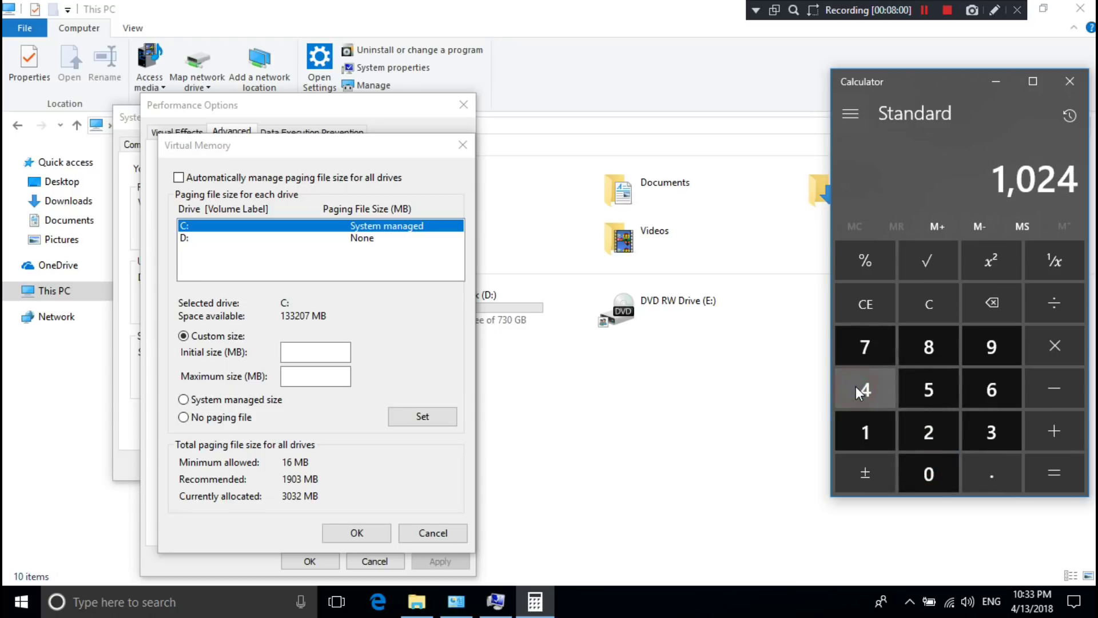
pyautogui.click(1044, 343)
pyautogui.click(991, 430)
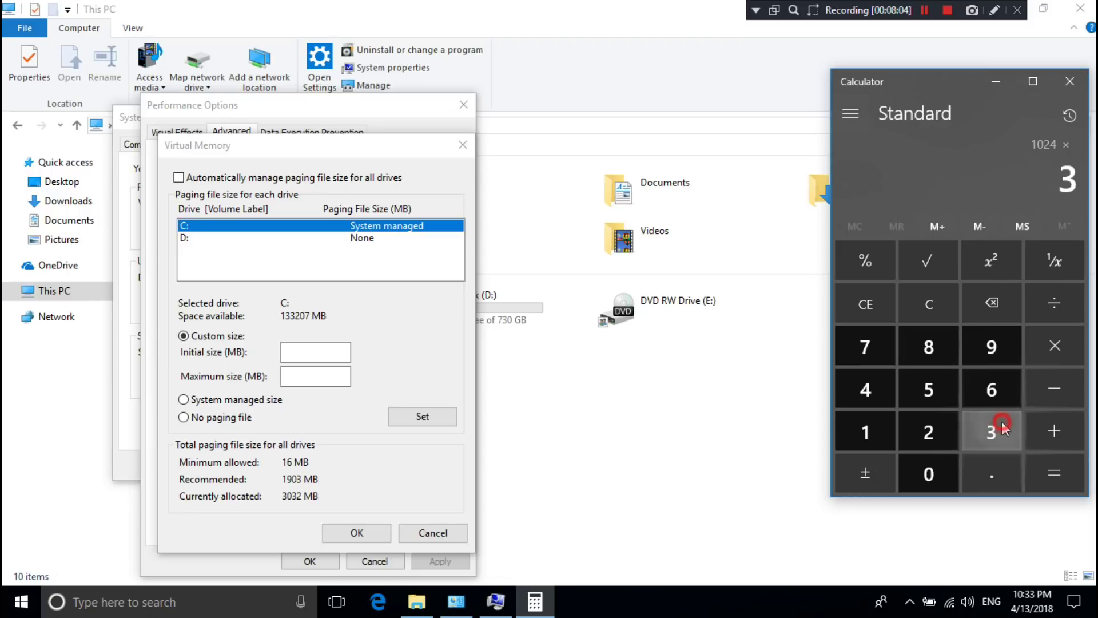
pyautogui.click(931, 431)
pyautogui.click(1051, 473)
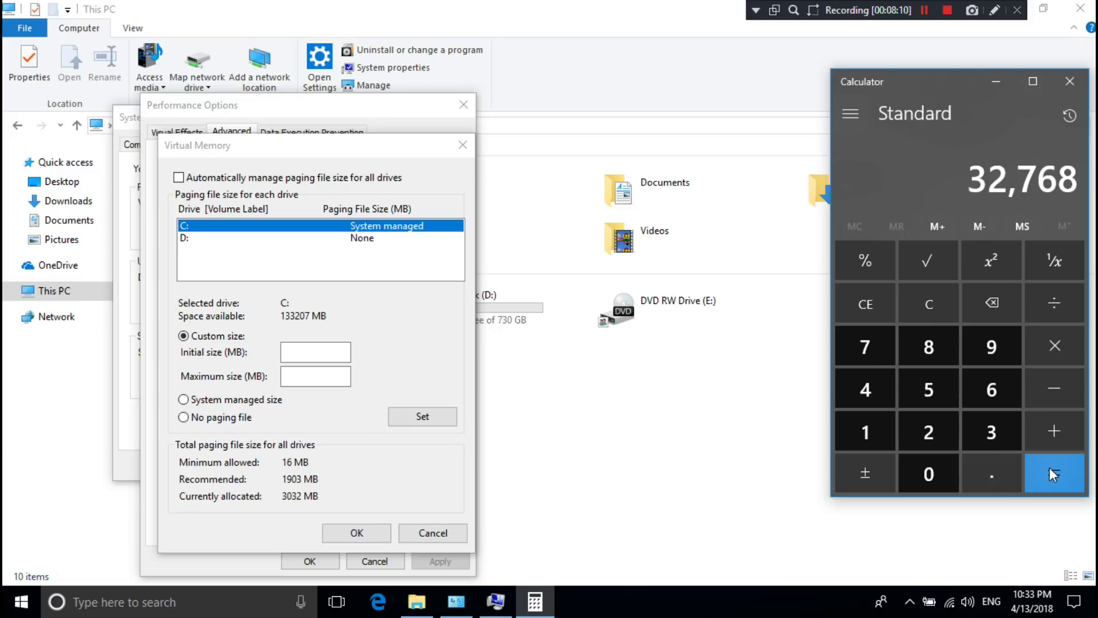
# Enter 32768 as drive C's maximum paging file size and clear the calculator
pyautogui.click(321, 376)
pyautogui.write('3')
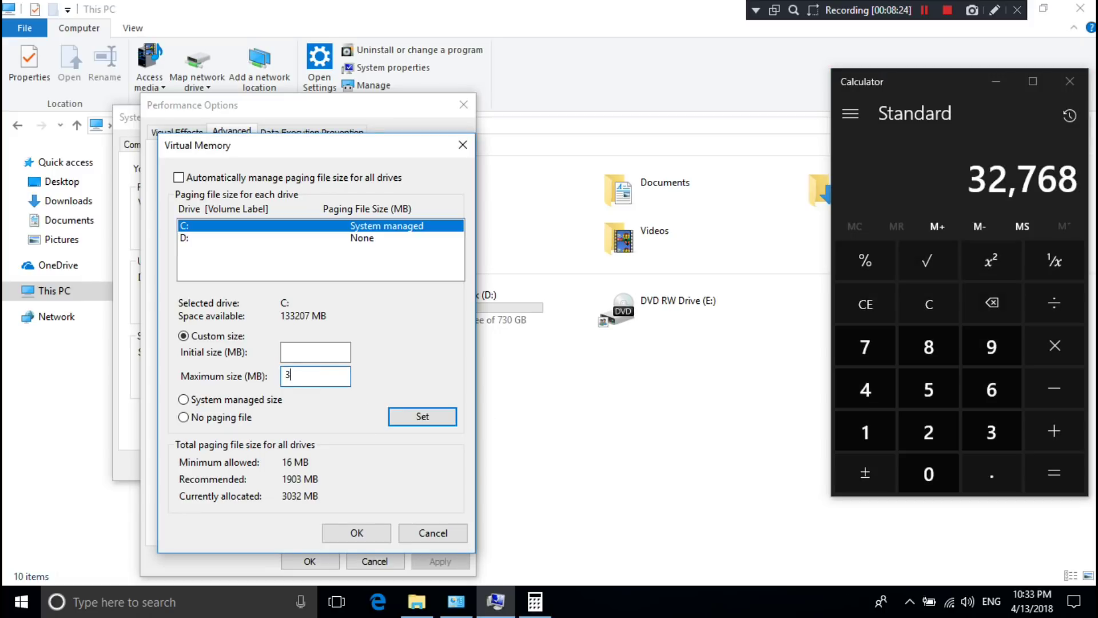
pyautogui.write('2768')
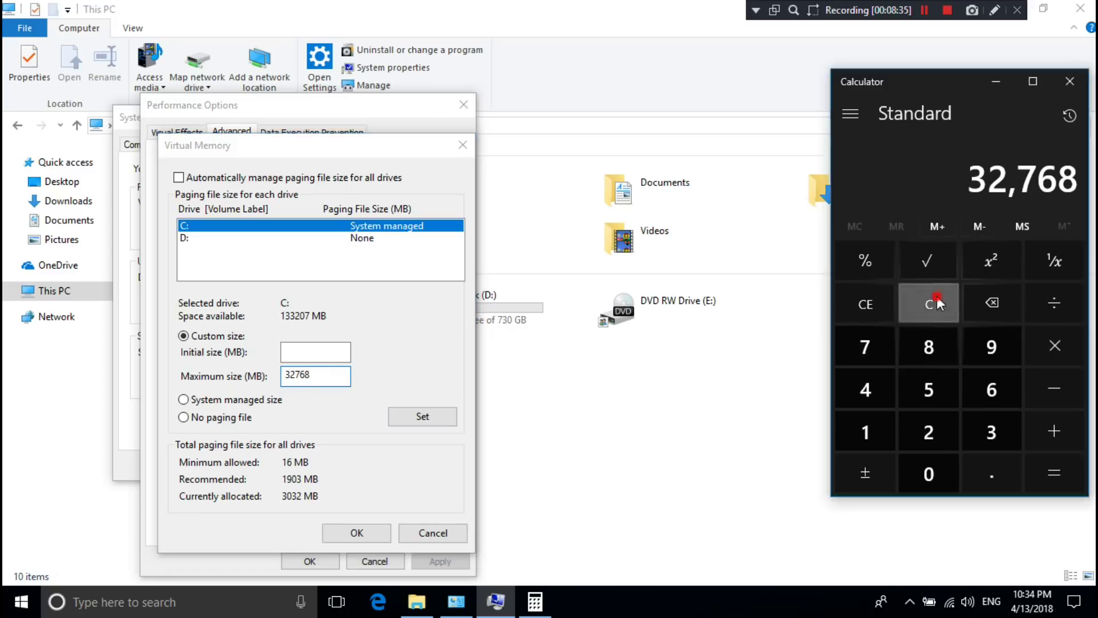
pyautogui.click(931, 305)
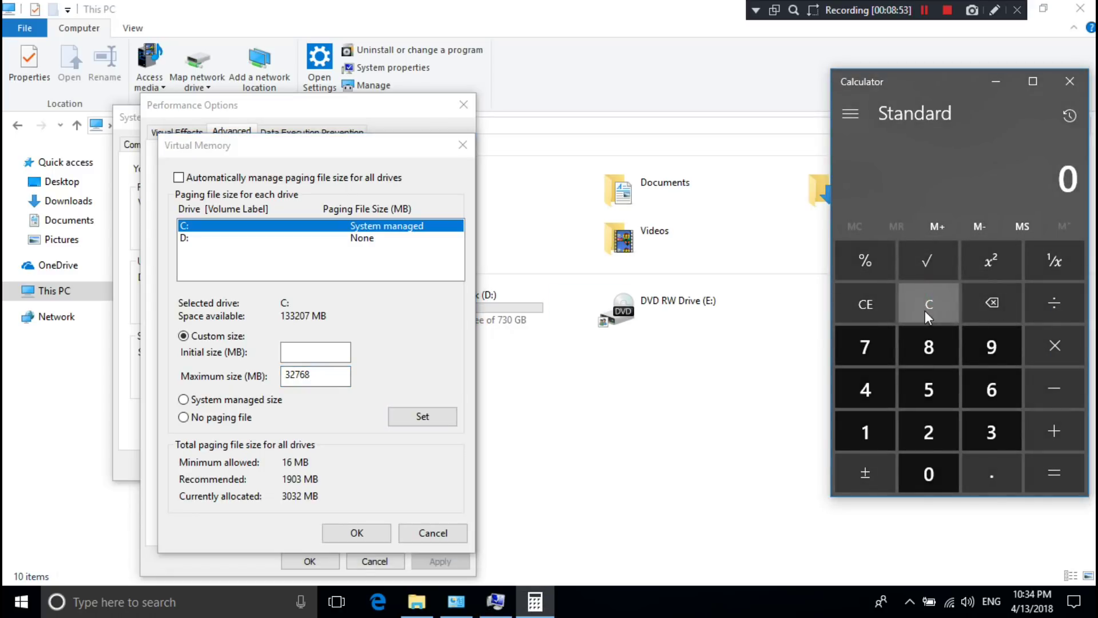
# Calculate 1024 × 24 in Calculator to get 24576
pyautogui.click(866, 433)
pyautogui.click(935, 474)
pyautogui.click(930, 436)
pyautogui.click(870, 372)
pyautogui.click(1056, 342)
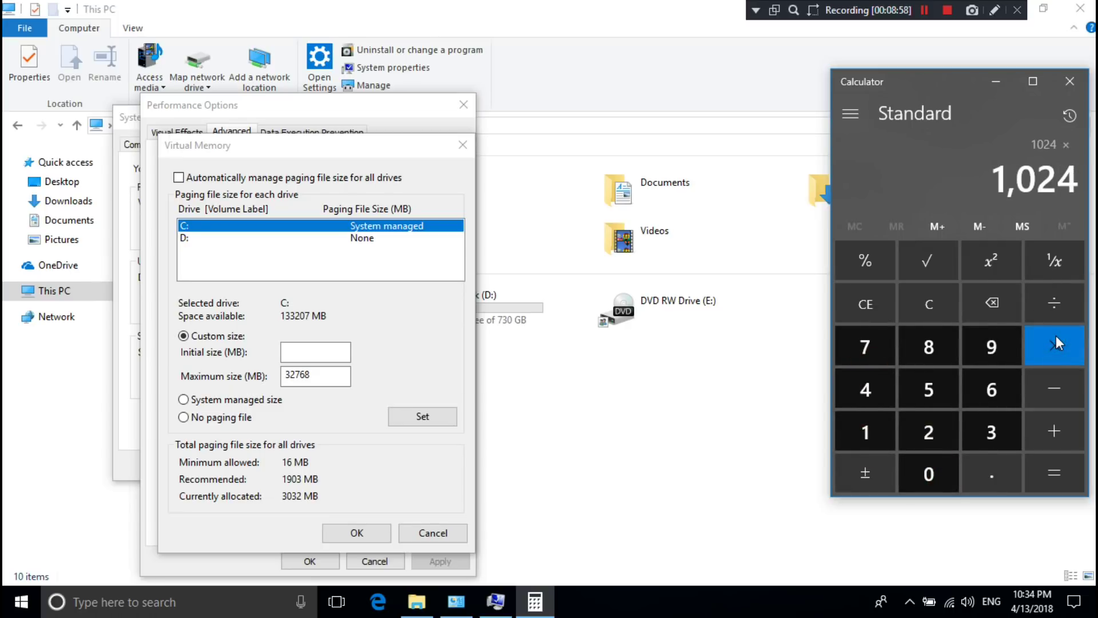
pyautogui.click(926, 426)
pyautogui.click(869, 393)
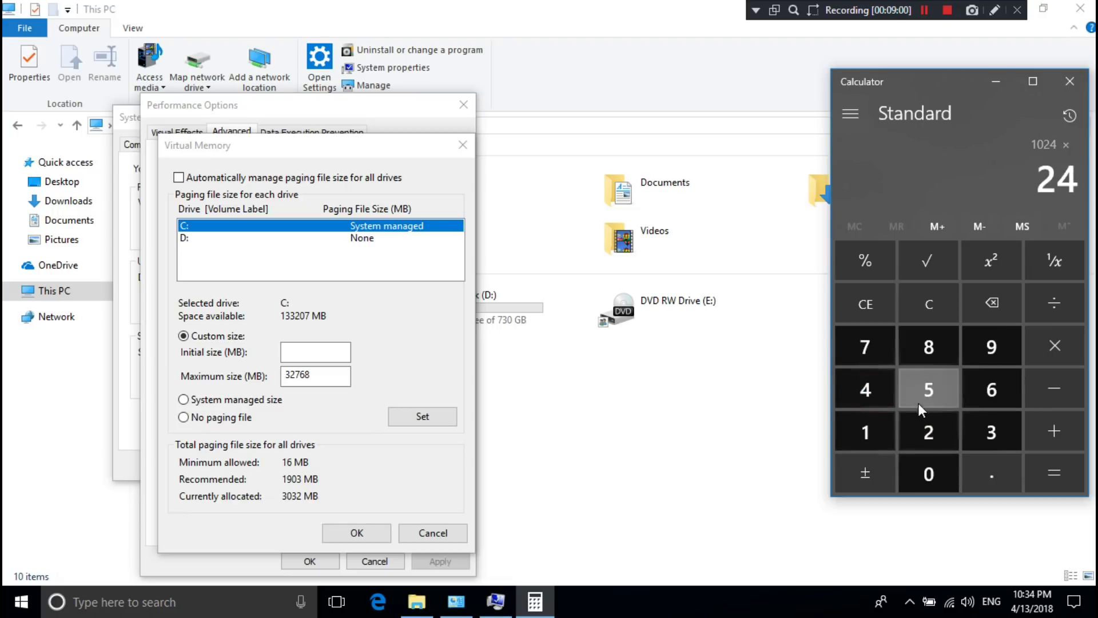
pyautogui.click(1037, 484)
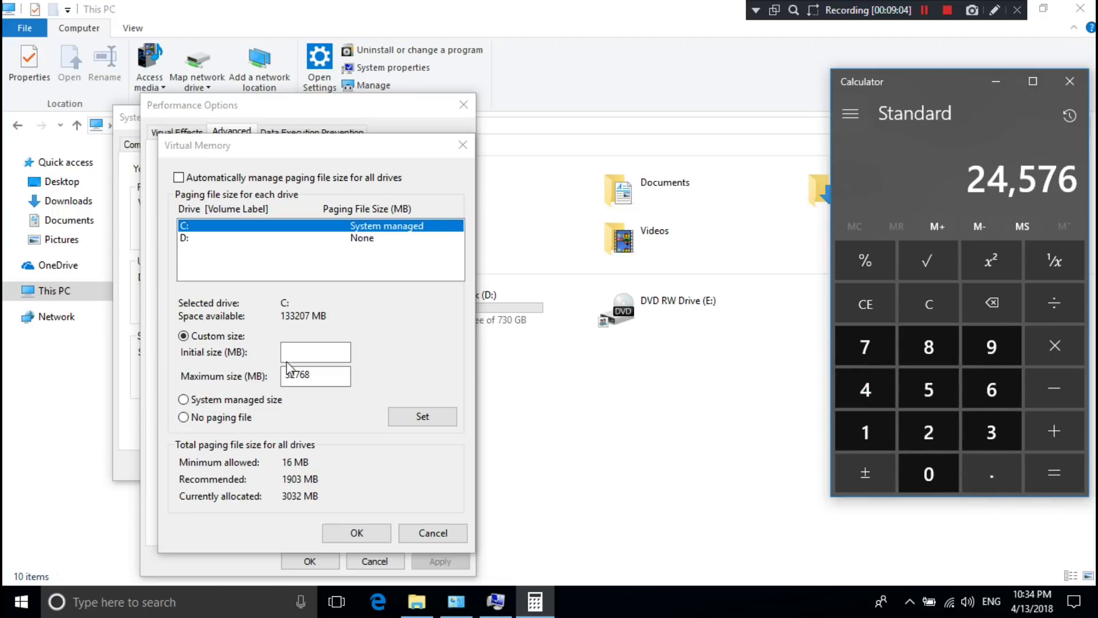
# Set drive C's initial size to 24576 MB, apply 24576–32768 MB, and confirm
pyautogui.click(301, 353)
pyautogui.click(300, 353)
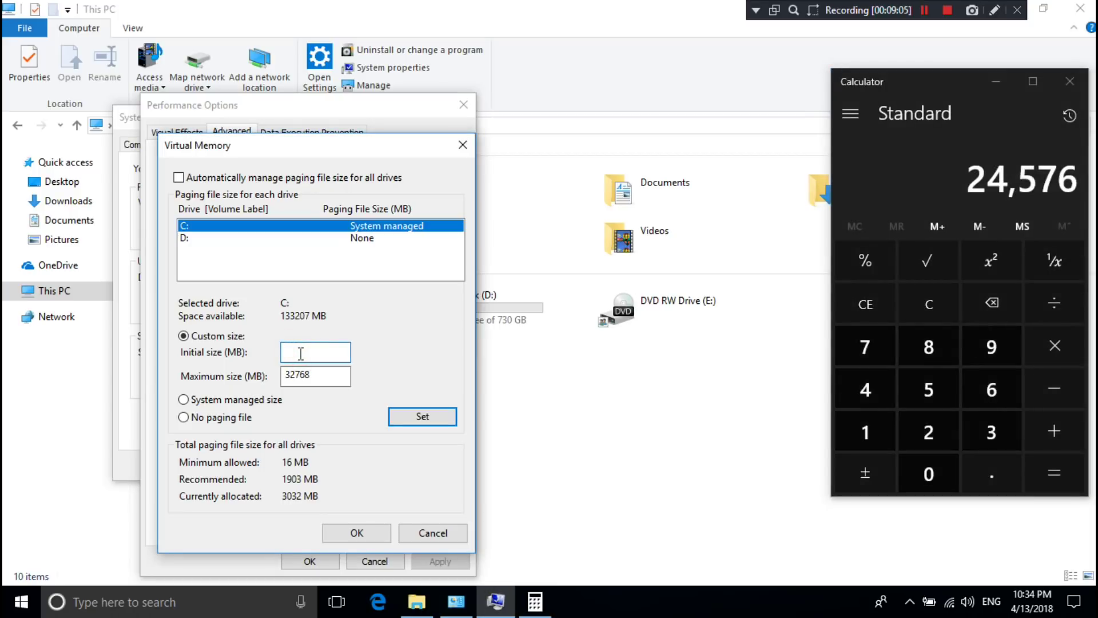
pyautogui.write('24576')
pyautogui.click(423, 417)
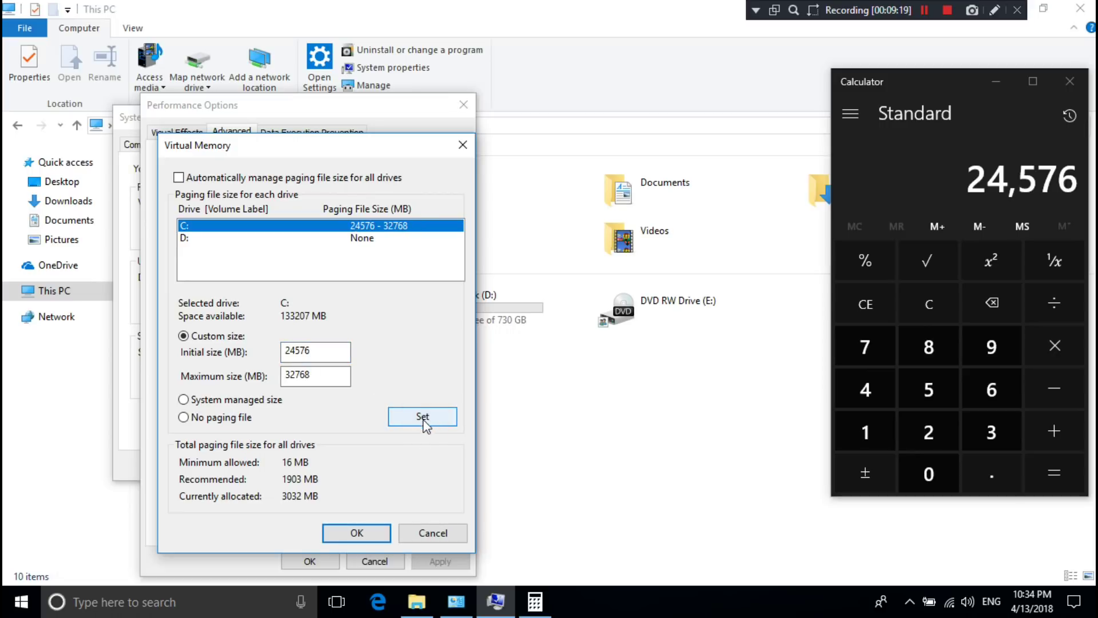
pyautogui.click(360, 531)
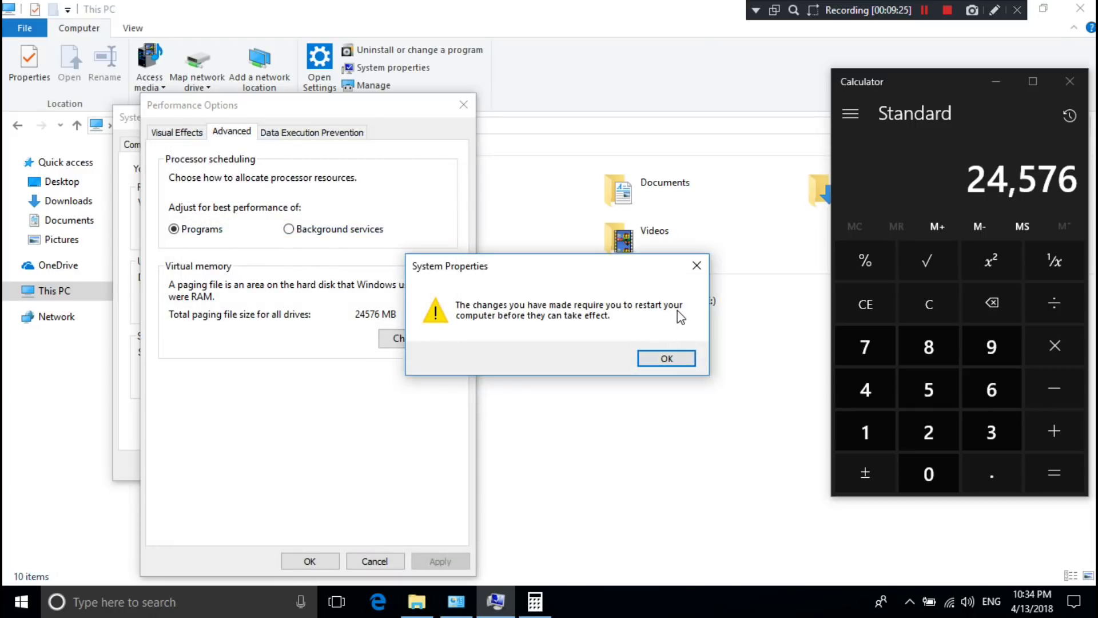
# Dismiss the restart notice, apply and close Performance Options, then close System Properties
pyautogui.click(661, 359)
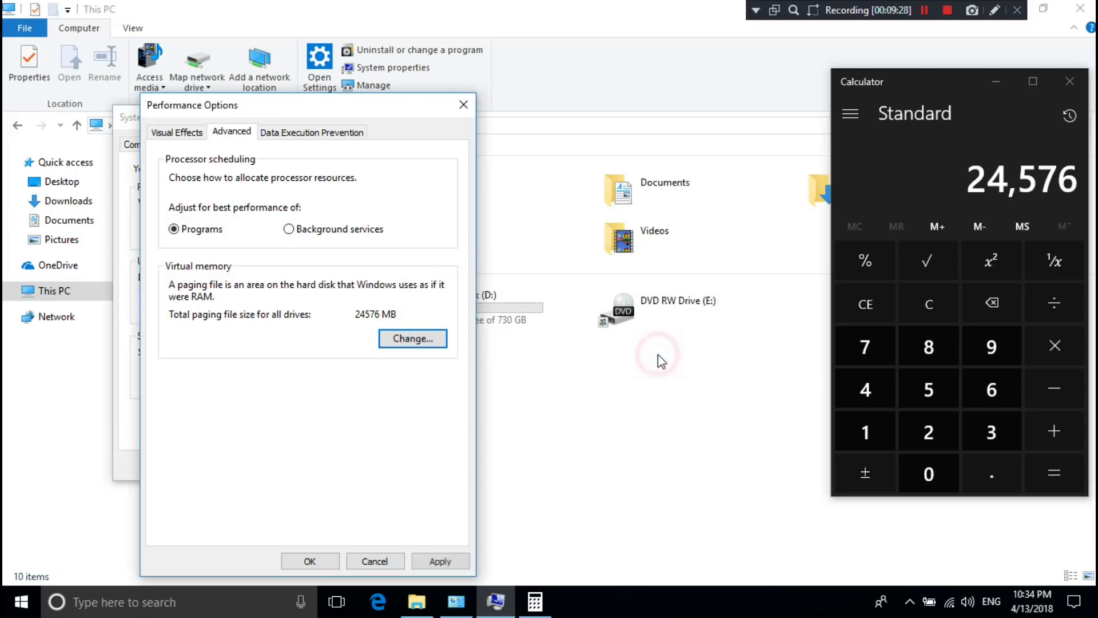
pyautogui.click(422, 566)
pyautogui.click(303, 562)
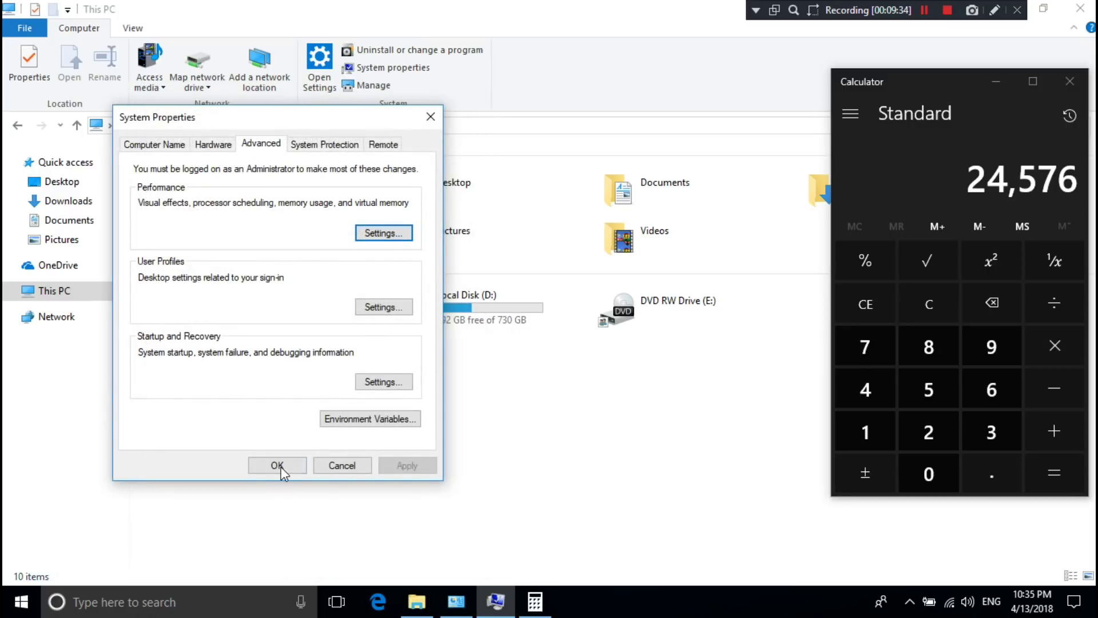
pyautogui.click(279, 466)
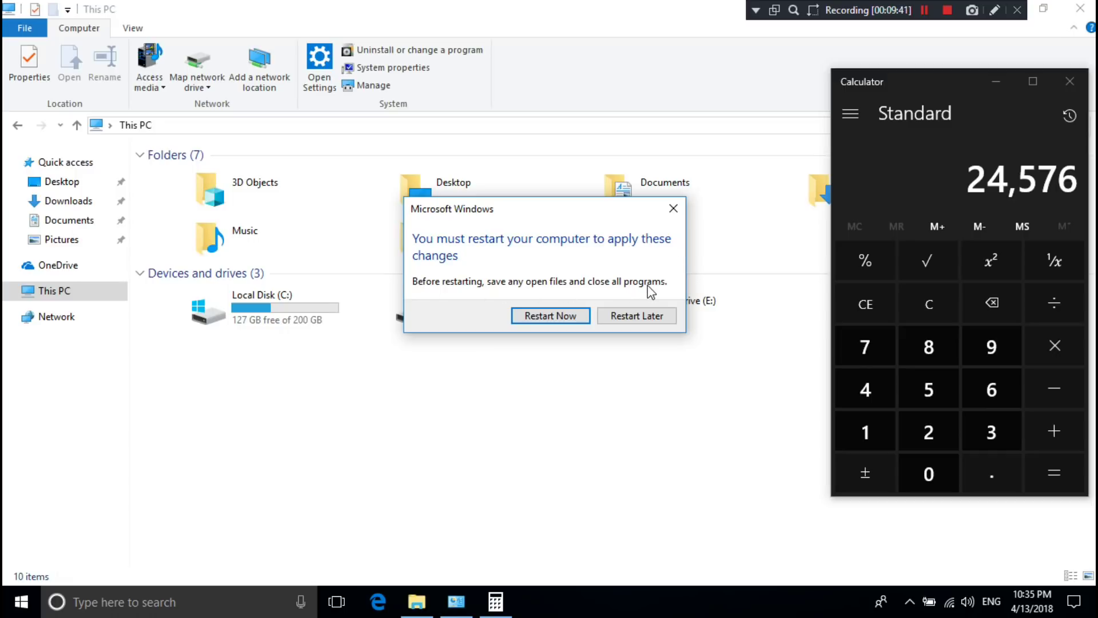
# Close the Calculator, This PC and System windows
pyautogui.click(1070, 81)
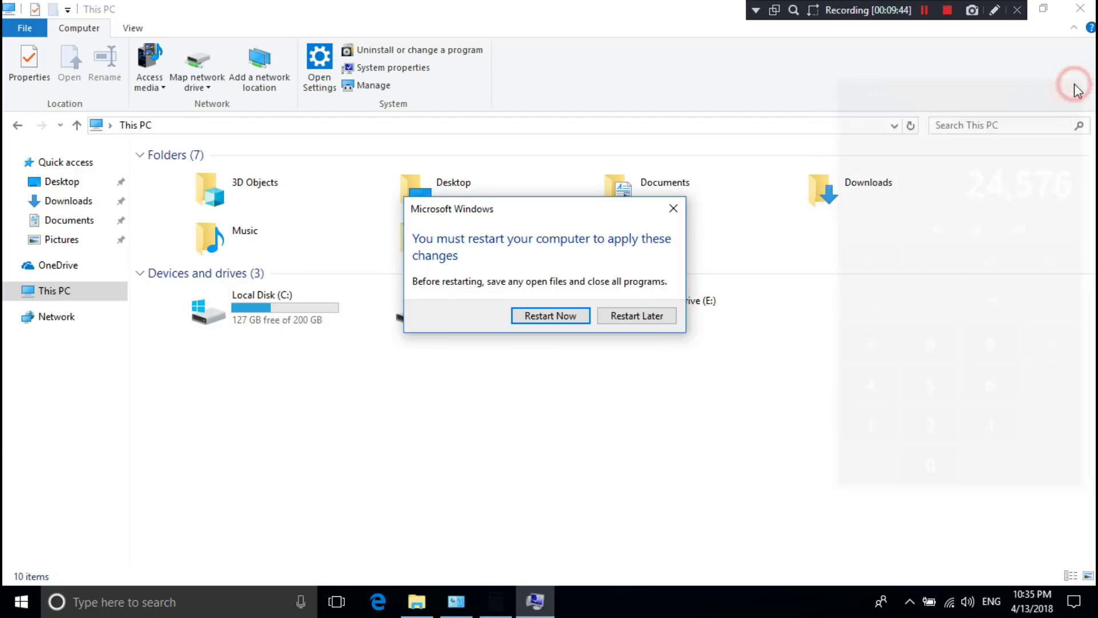
pyautogui.click(1080, 8)
pyautogui.click(1082, 8)
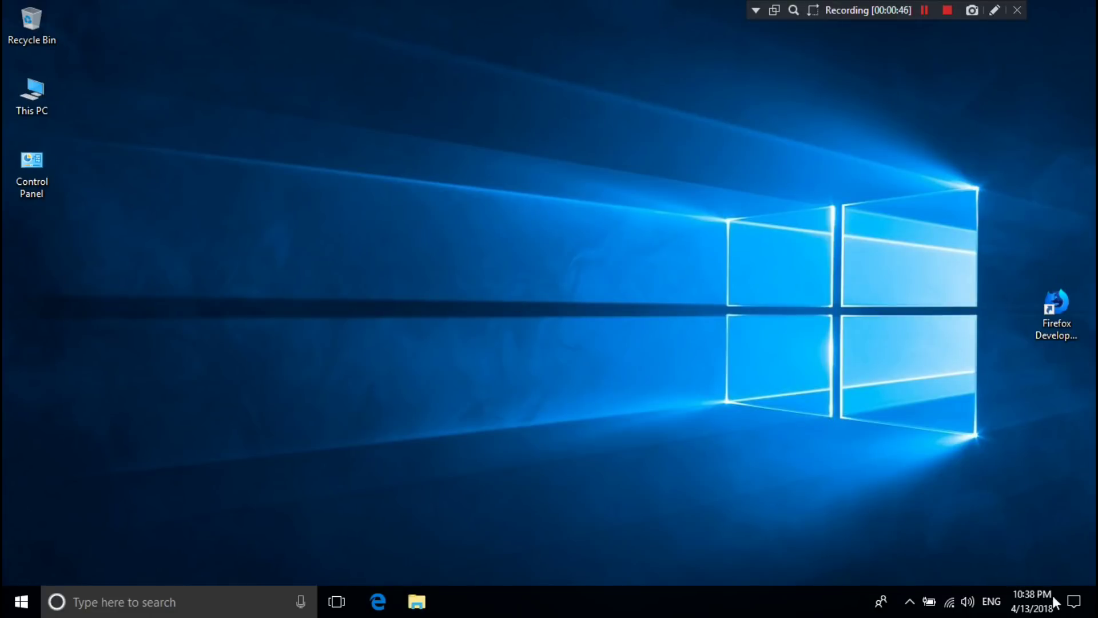
# Reopen drive C's System & reserved breakdown in Settings, confirming virtual memory at 24.2 GB
pyautogui.click(1074, 601)
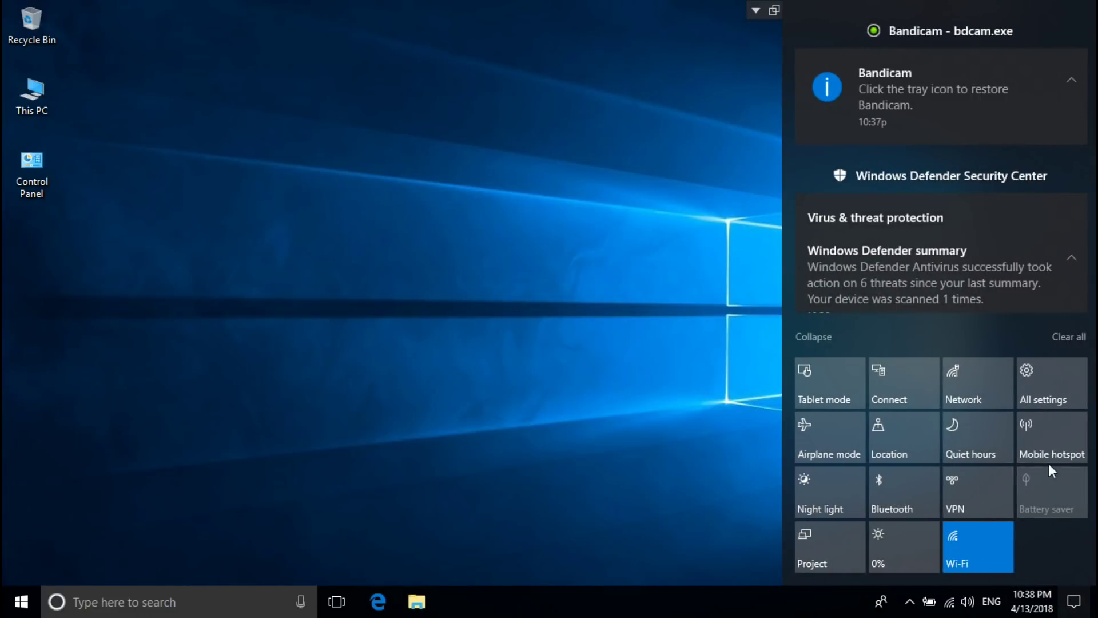
pyautogui.click(1035, 380)
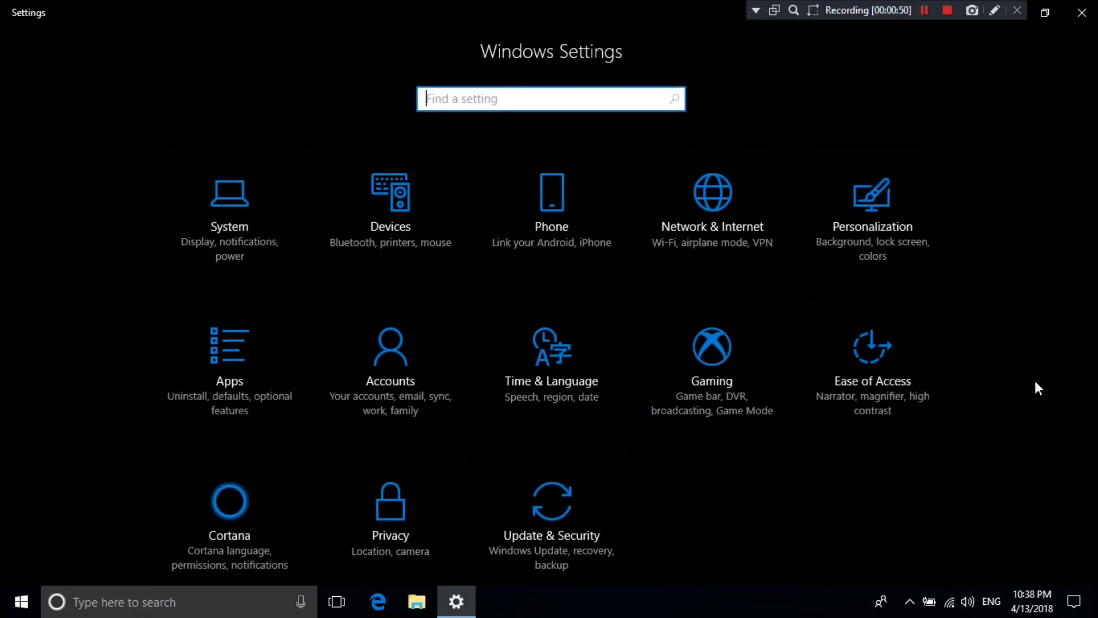
pyautogui.click(242, 232)
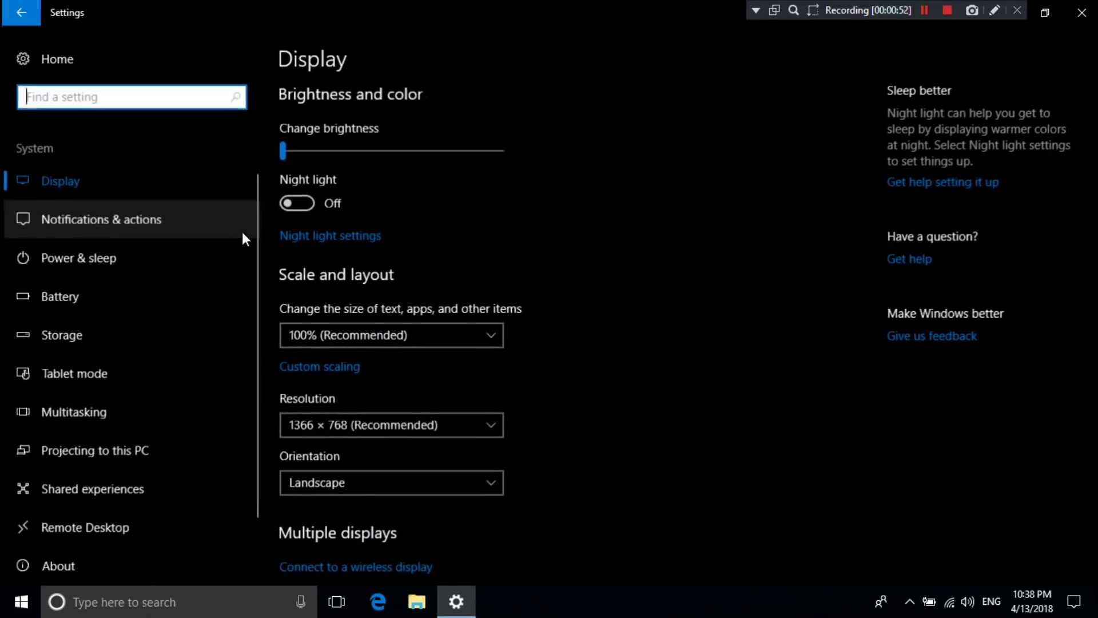
pyautogui.click(113, 329)
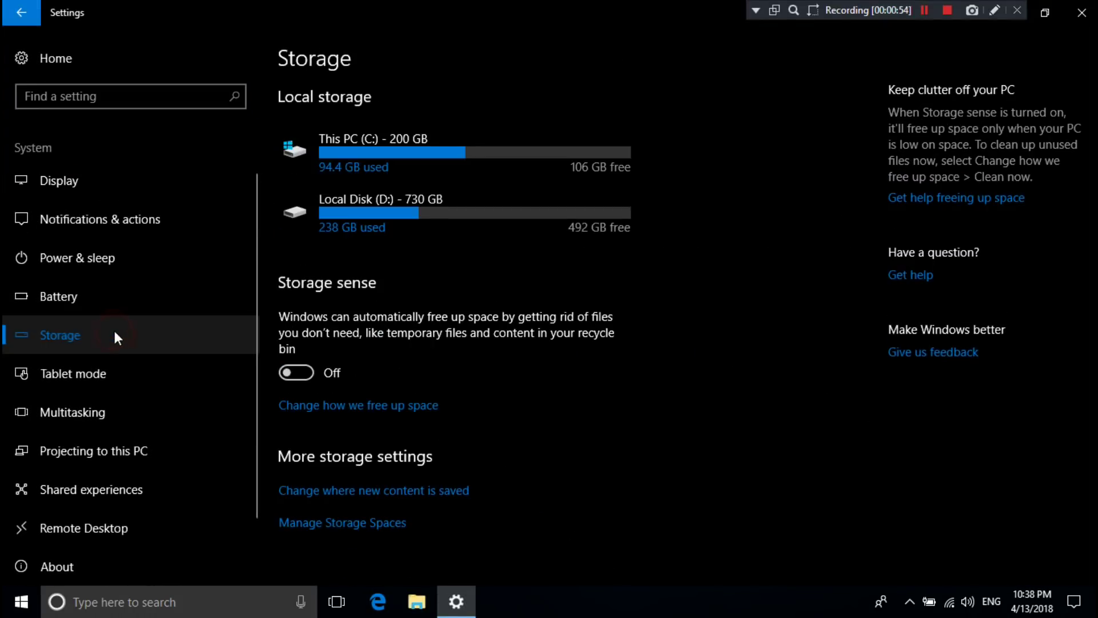
pyautogui.click(378, 152)
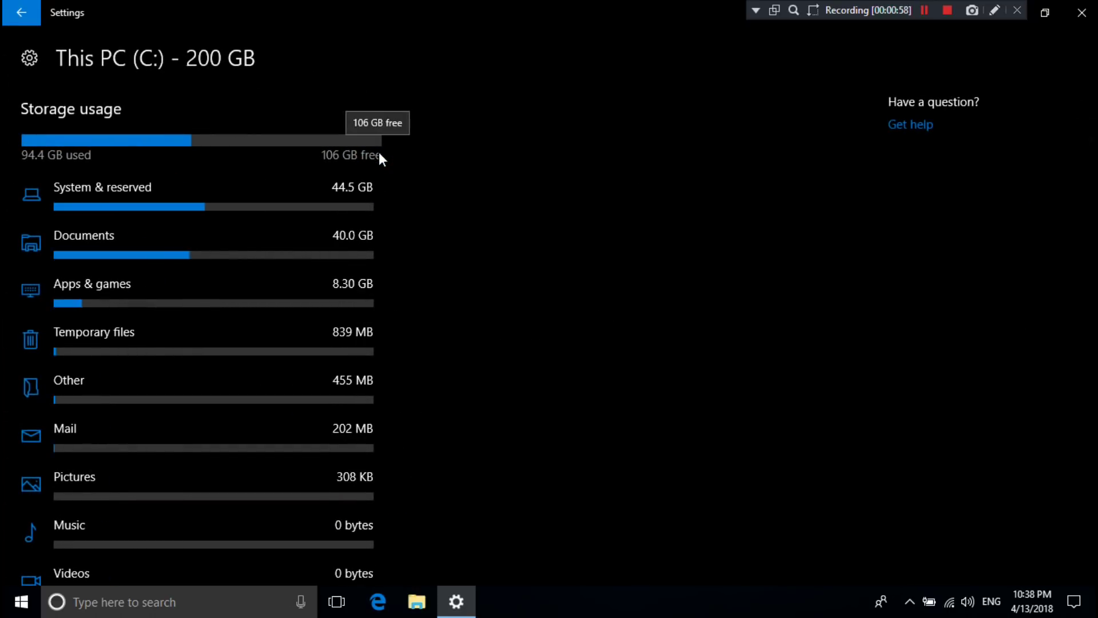
pyautogui.click(164, 205)
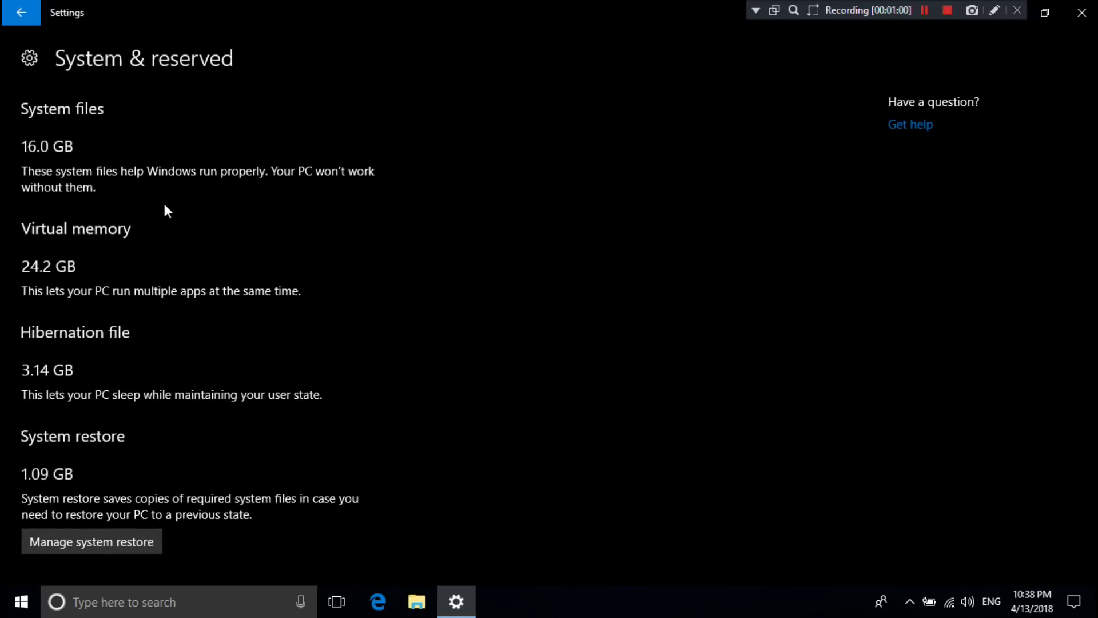